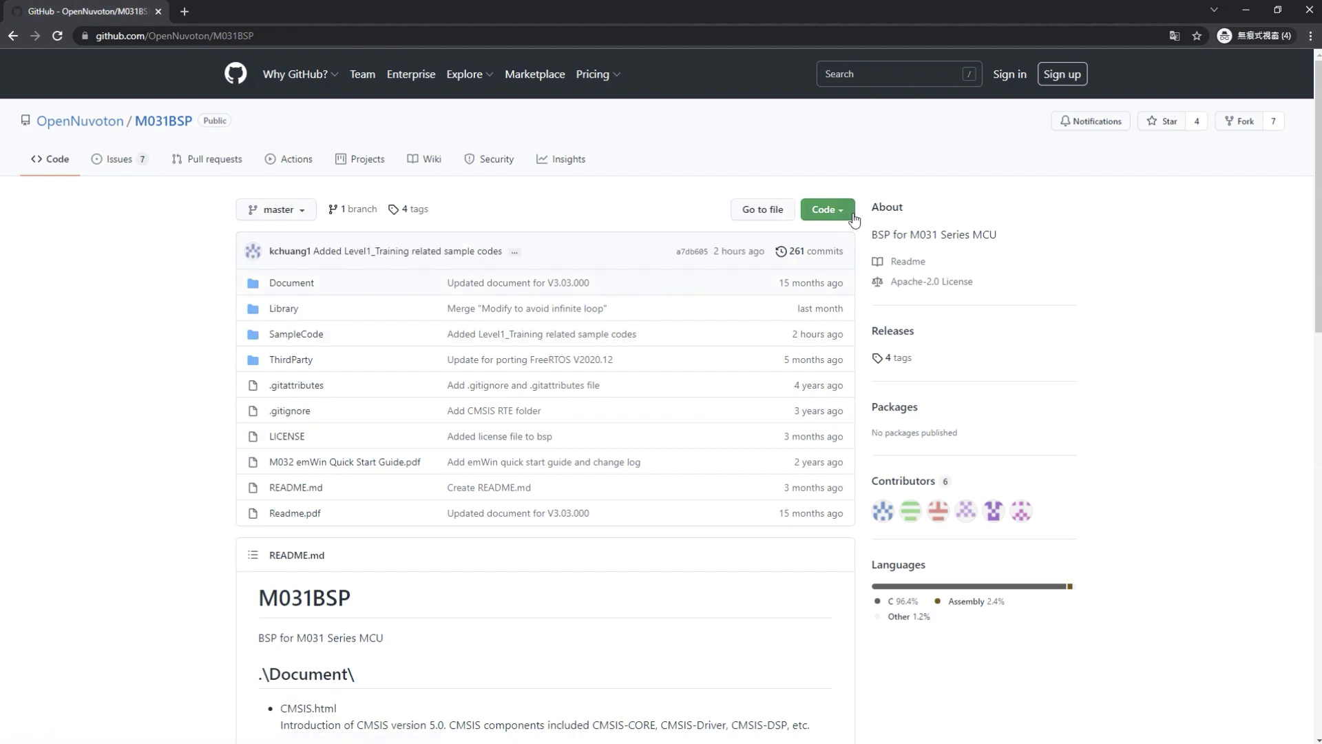
# Step: Download the OpenNuvoton M031BSP master branch as M031BSP-master.zip
pyautogui.click(847, 214)
pyautogui.click(689, 383)
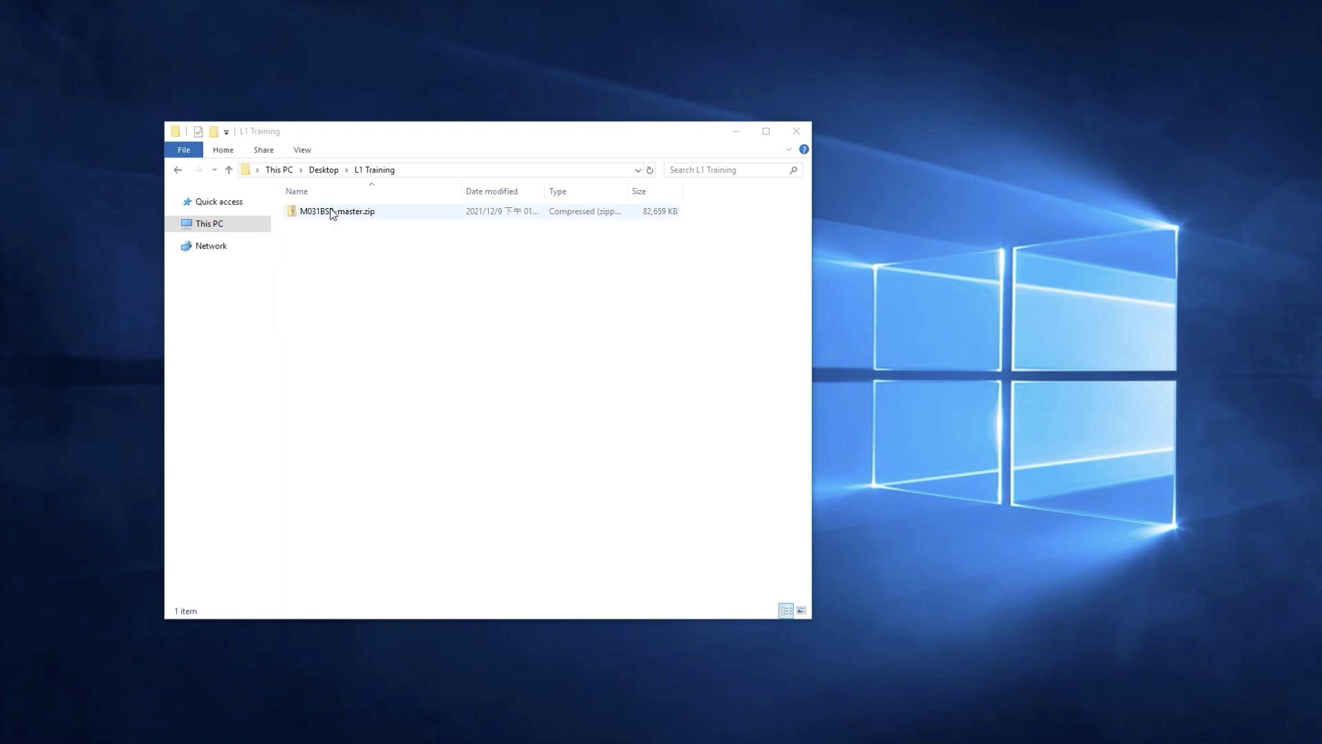
# Step: Extract the downloaded M031BSP-master.zip archive
pyautogui.click(330, 213)
pyautogui.rightClick(331, 213)
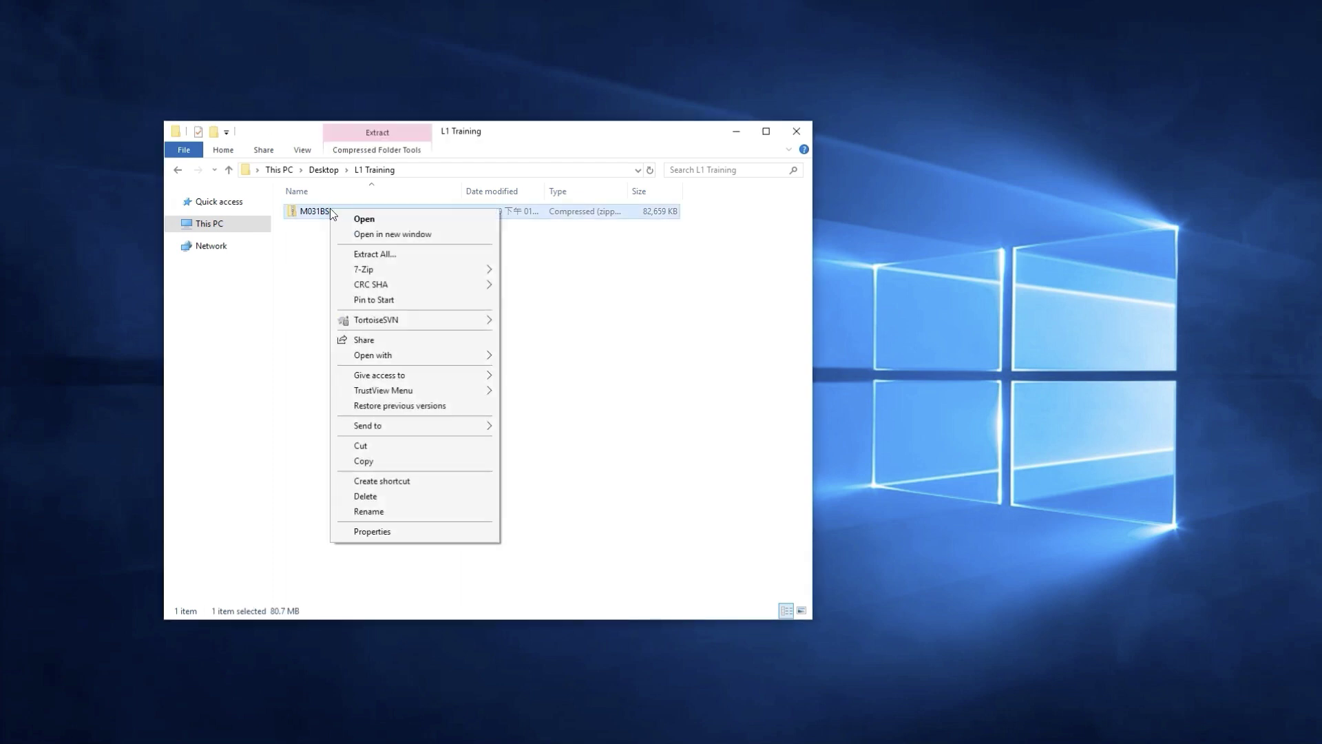
pyautogui.click(363, 255)
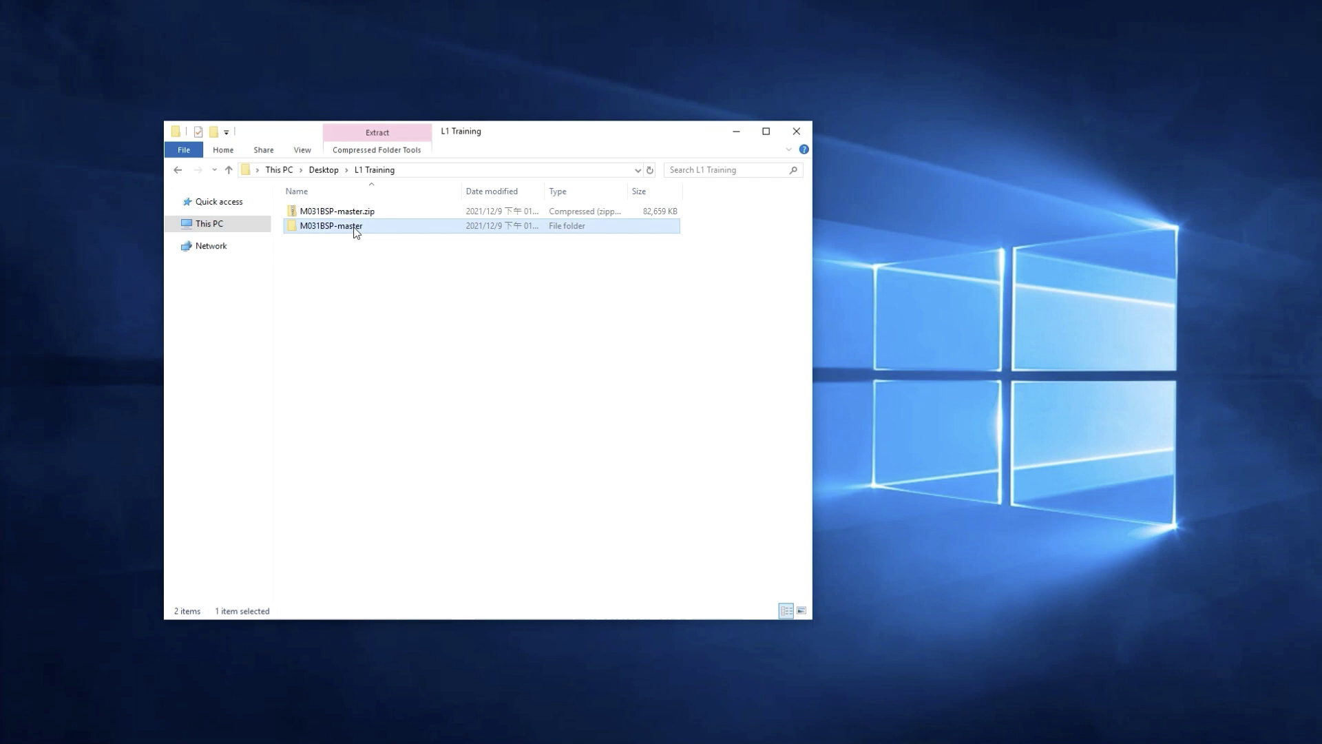
# Step: Browse into M031BSP-master, M031BSP-master, SampleCode and Level1_Training
pyautogui.doubleClick(355, 226)
pyautogui.doubleClick(356, 212)
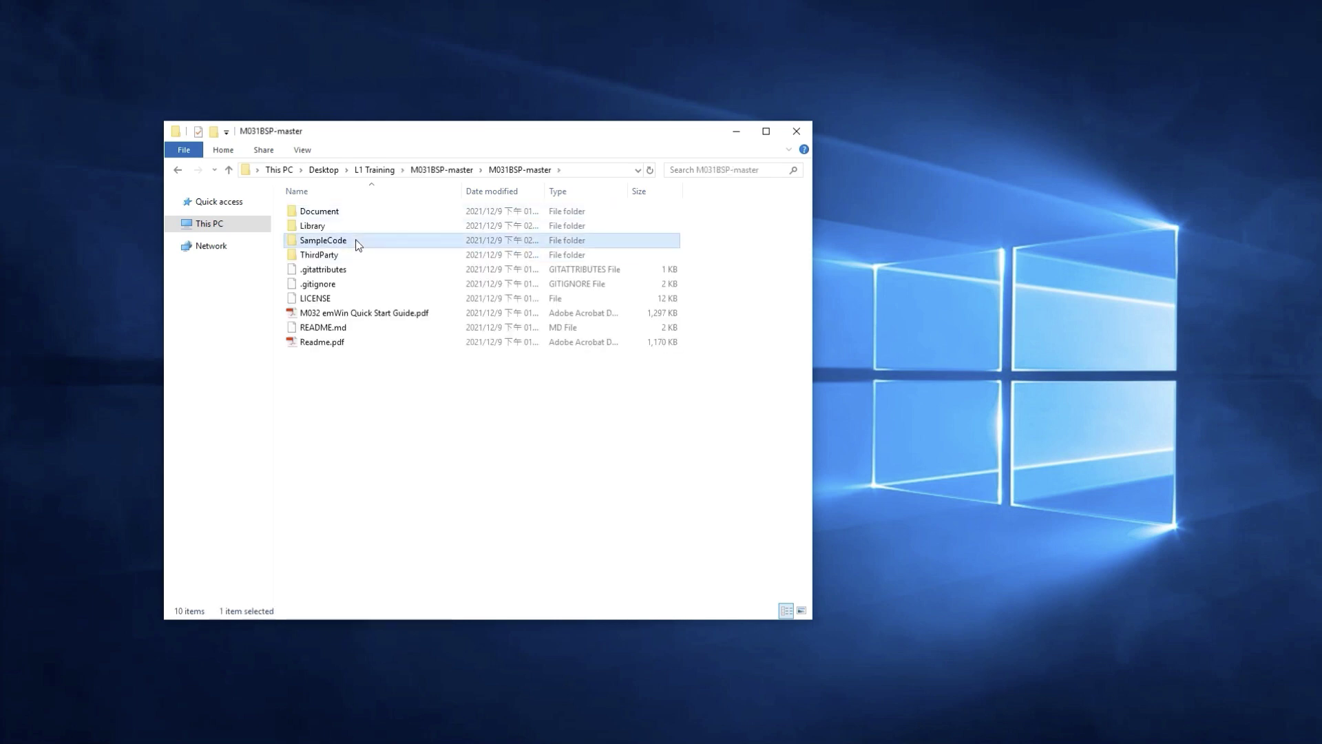
pyautogui.doubleClick(357, 239)
pyautogui.doubleClick(356, 254)
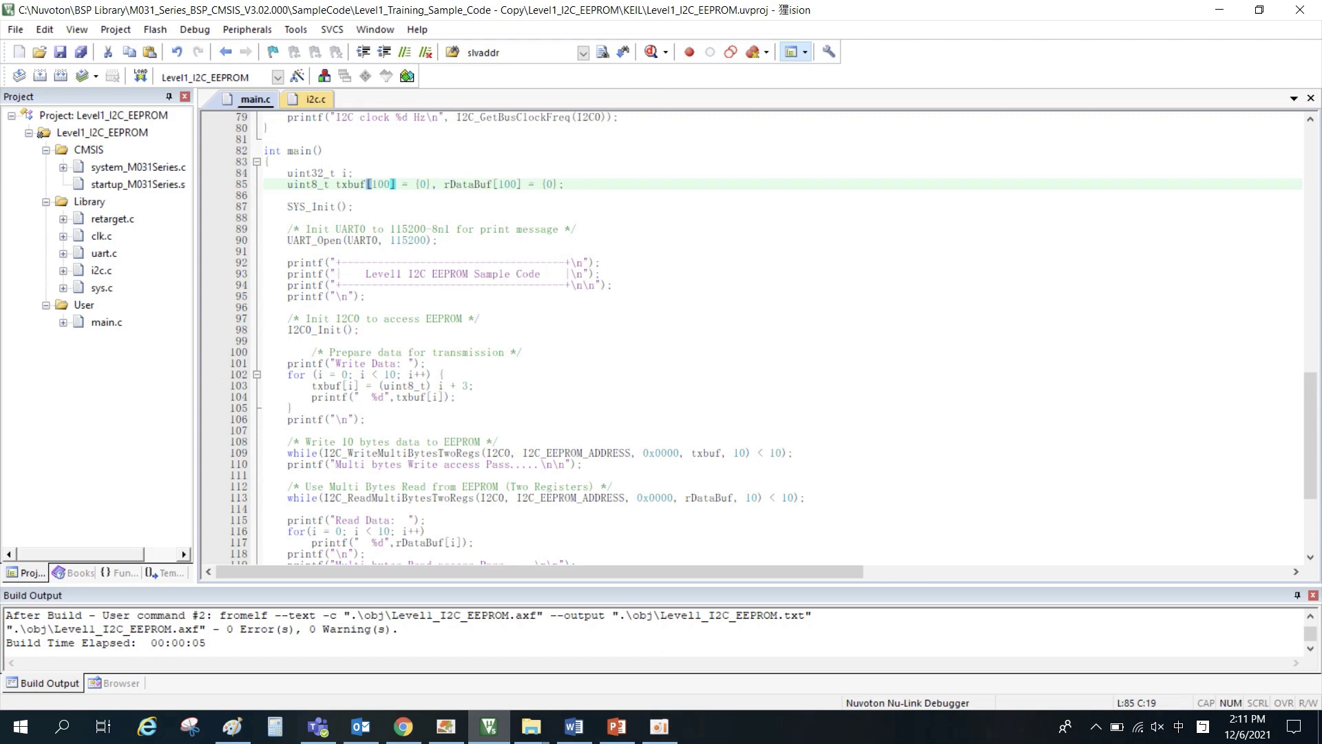
pyautogui.doubleClick(470, 184)
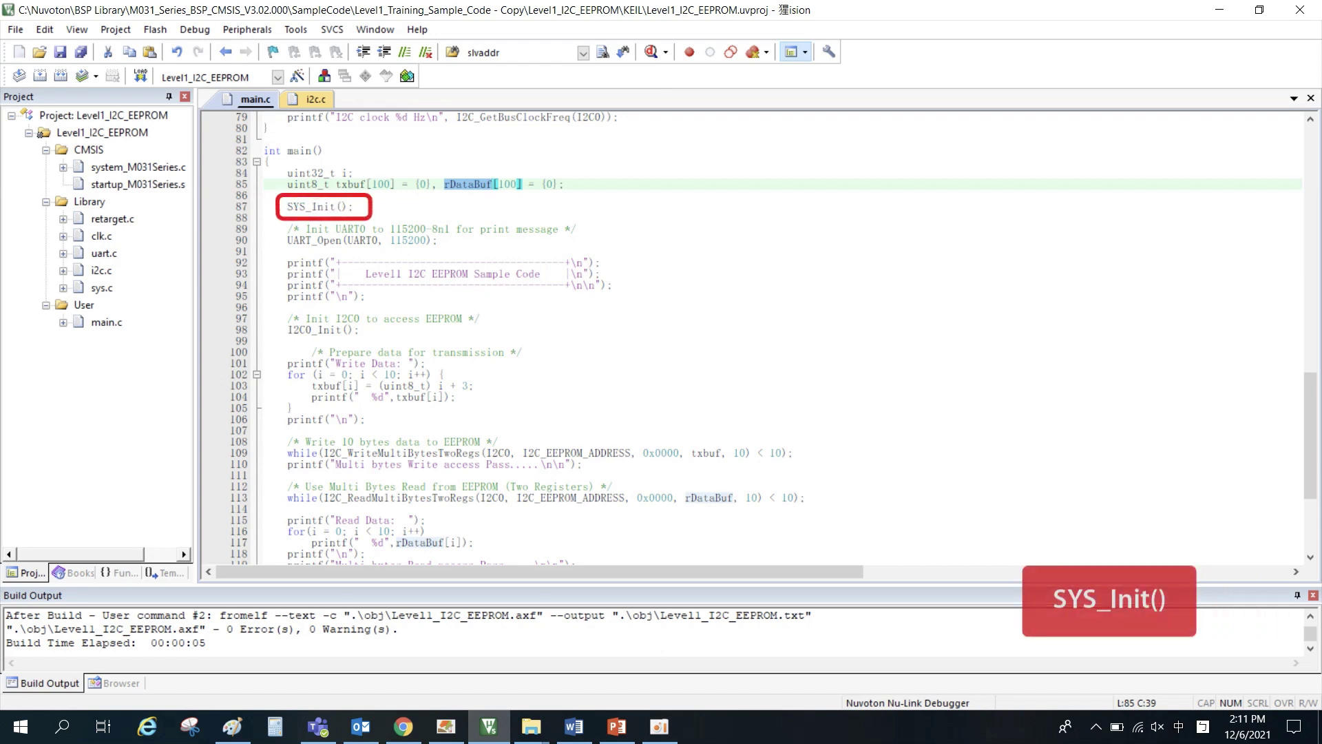
pyautogui.doubleClick(319, 207)
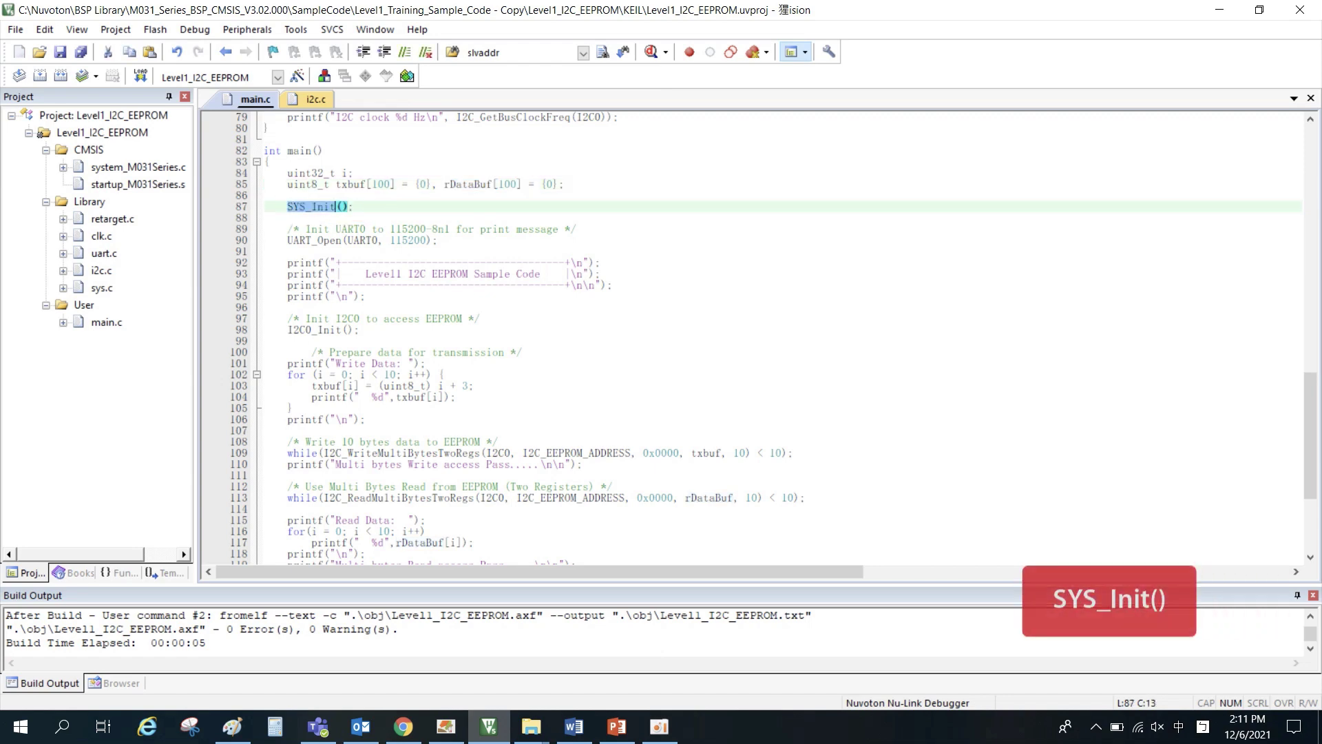
pyautogui.rightClick(302, 207)
pyautogui.click(351, 308)
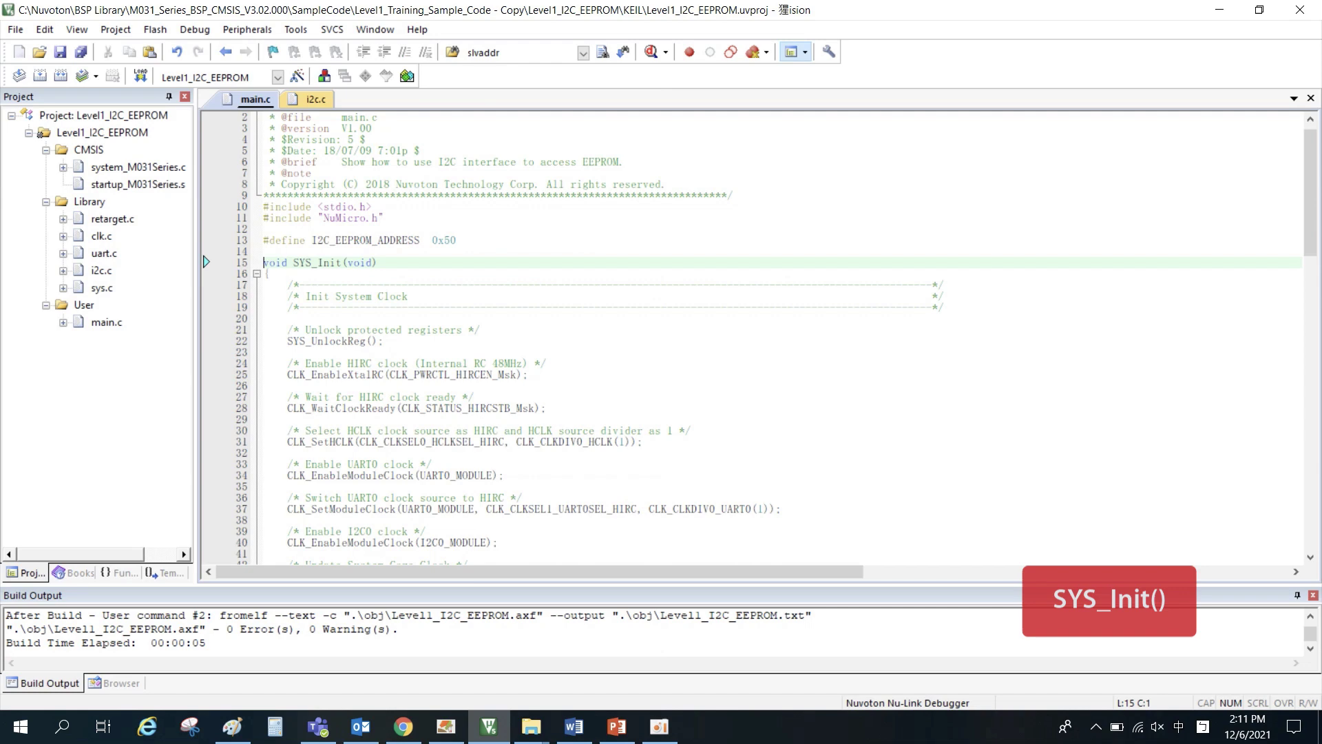
pyautogui.scroll(-3, 351, 310)
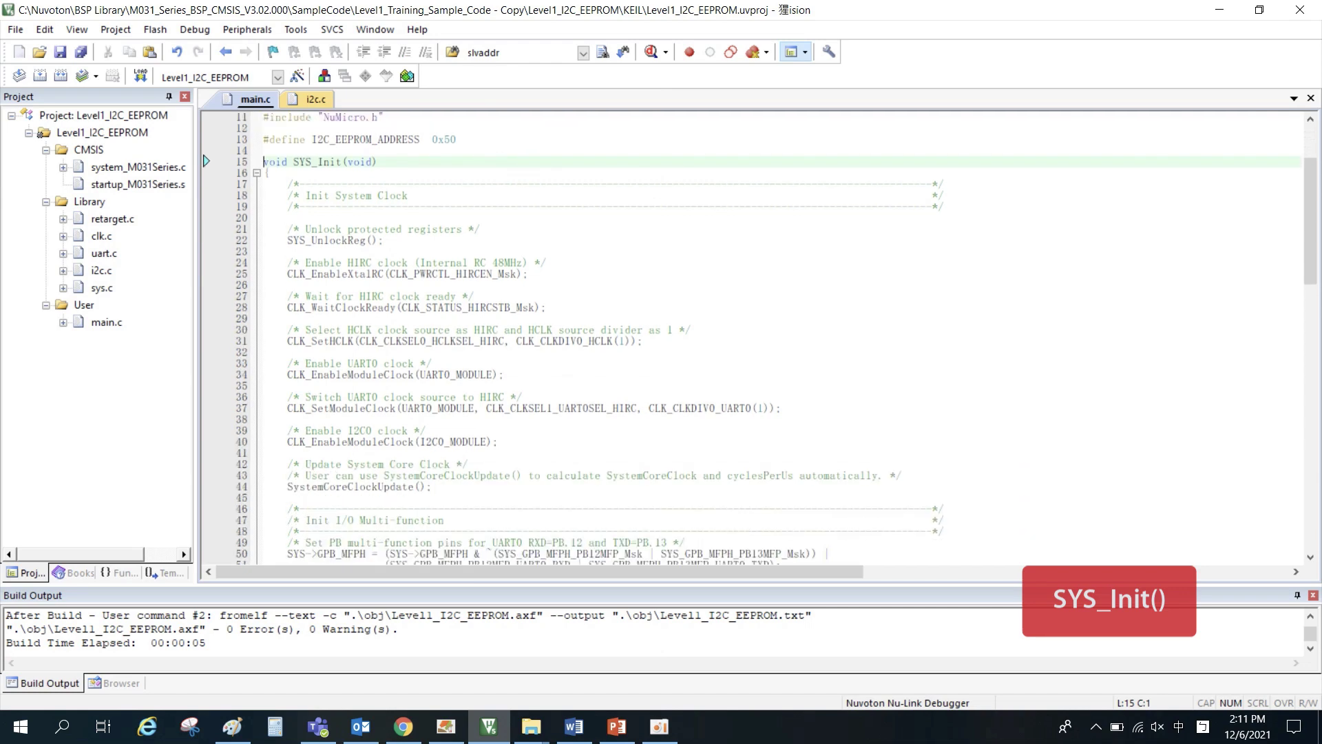
pyautogui.scroll(-1, 761, 339)
pyautogui.scroll(-3, 760, 339)
pyautogui.scroll(-3, 761, 339)
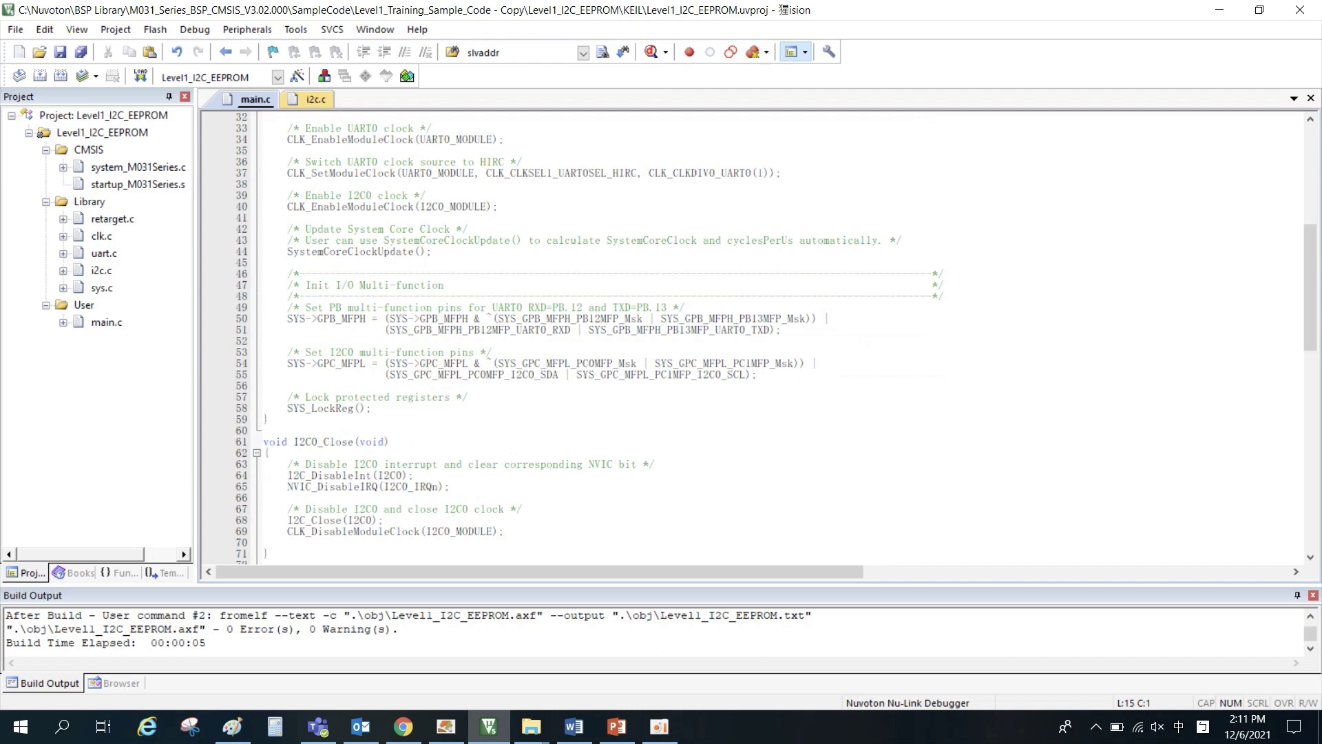
pyautogui.scroll(-3, 761, 339)
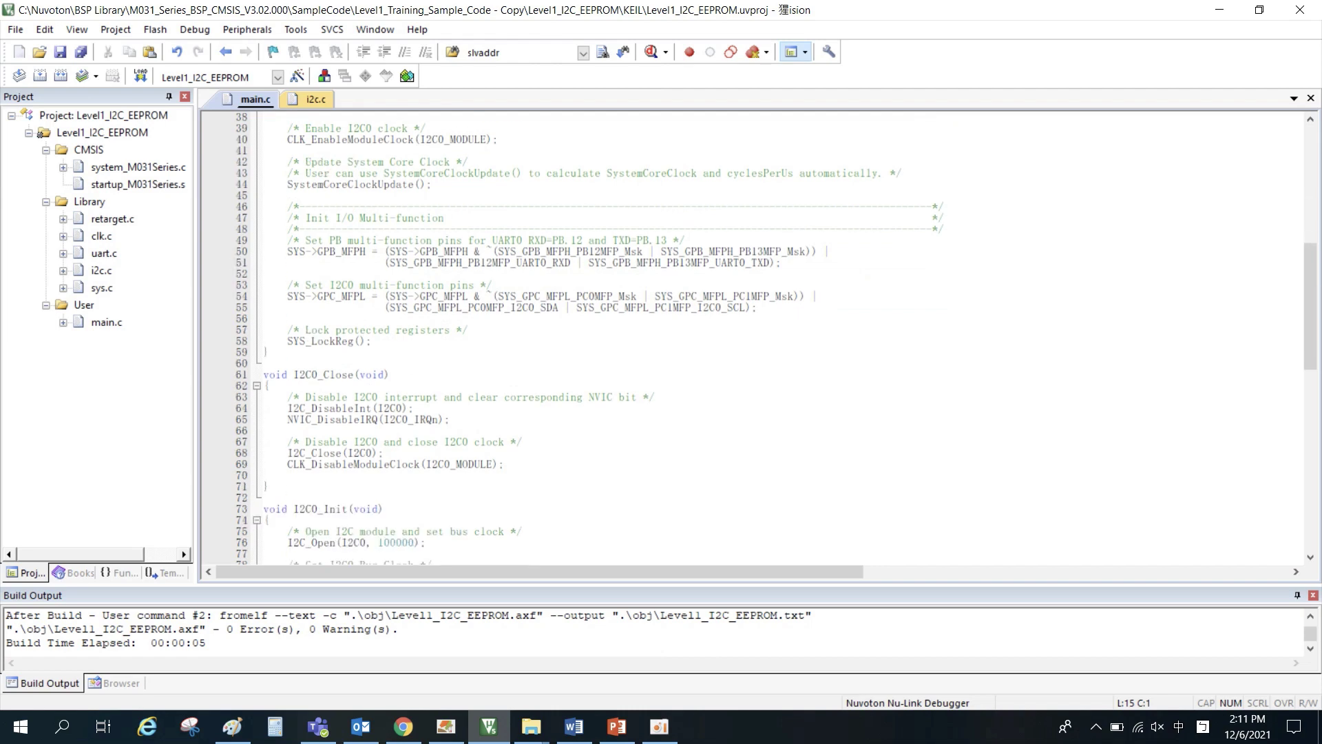
pyautogui.scroll(-2, 761, 339)
pyautogui.scroll(-3, 761, 340)
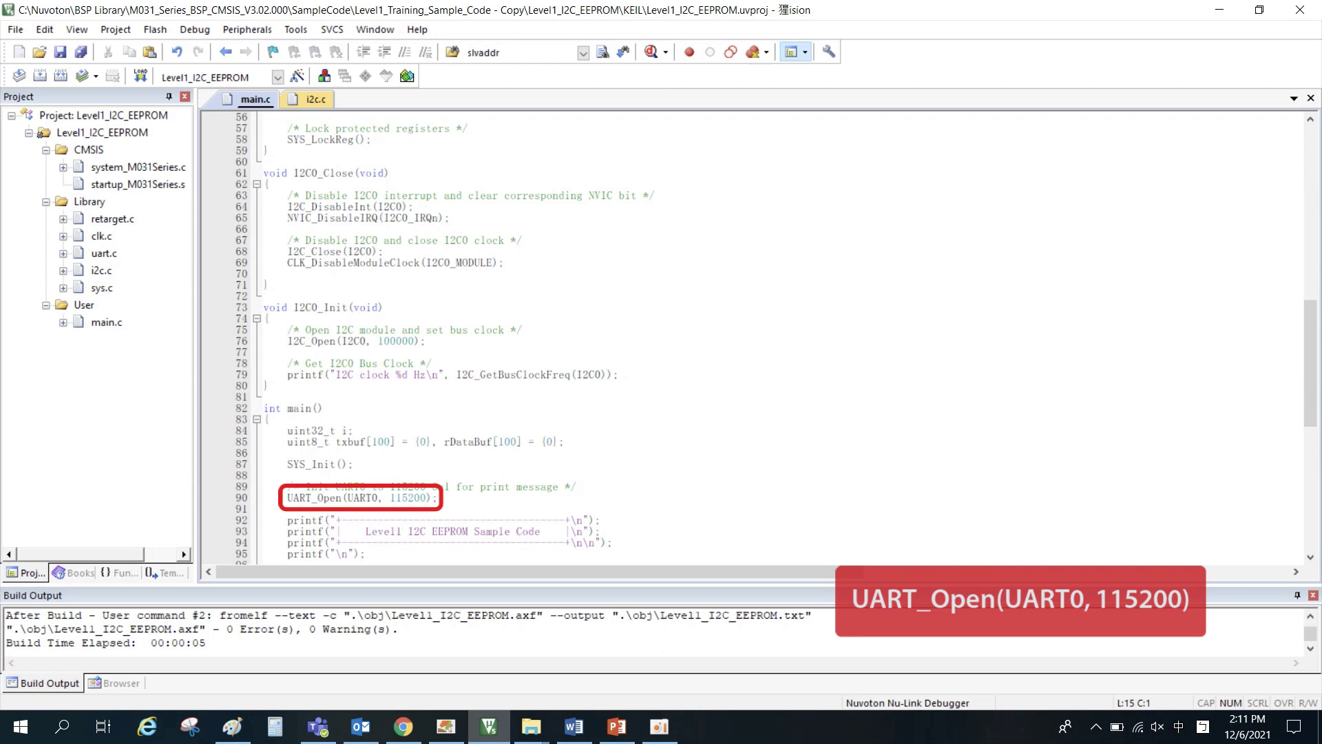
pyautogui.scroll(-5, 754, 341)
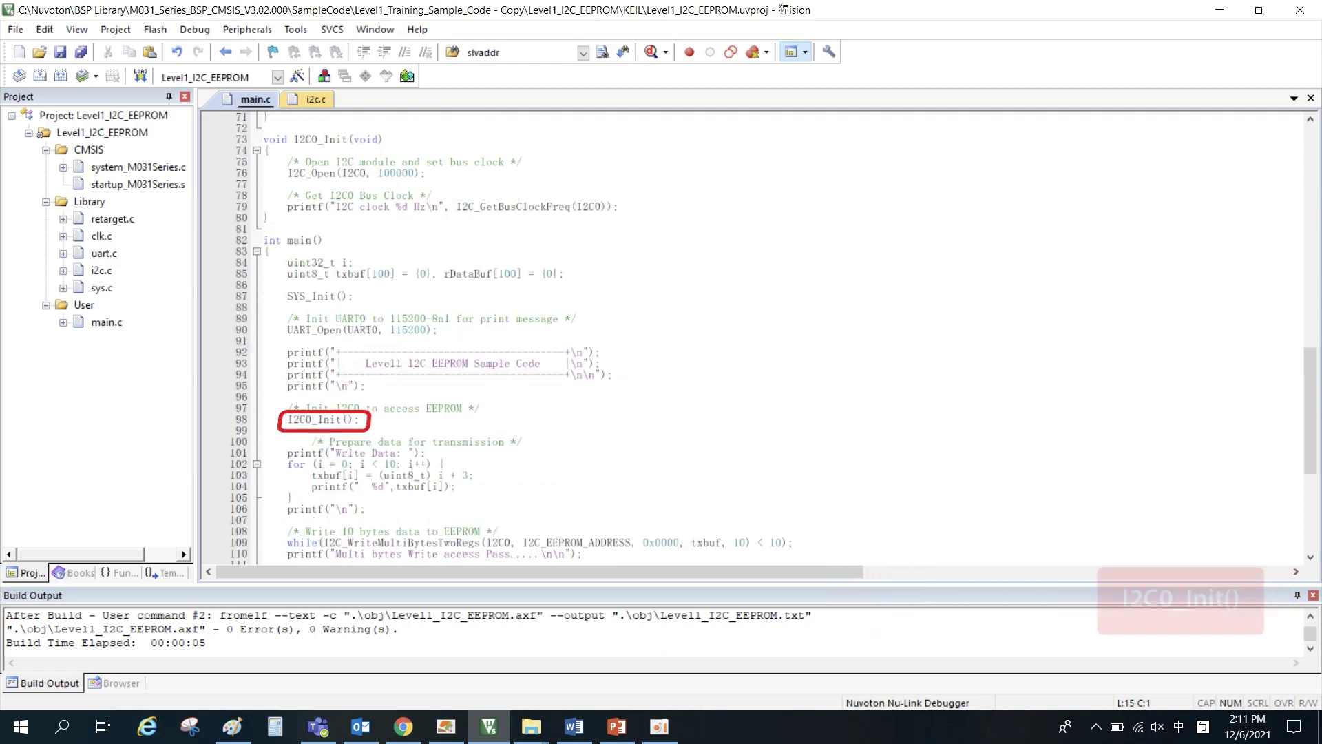
# Step: Jump to the I2C0_Init definition from its call on line 98
pyautogui.click(310, 420)
pyautogui.doubleClick(311, 420)
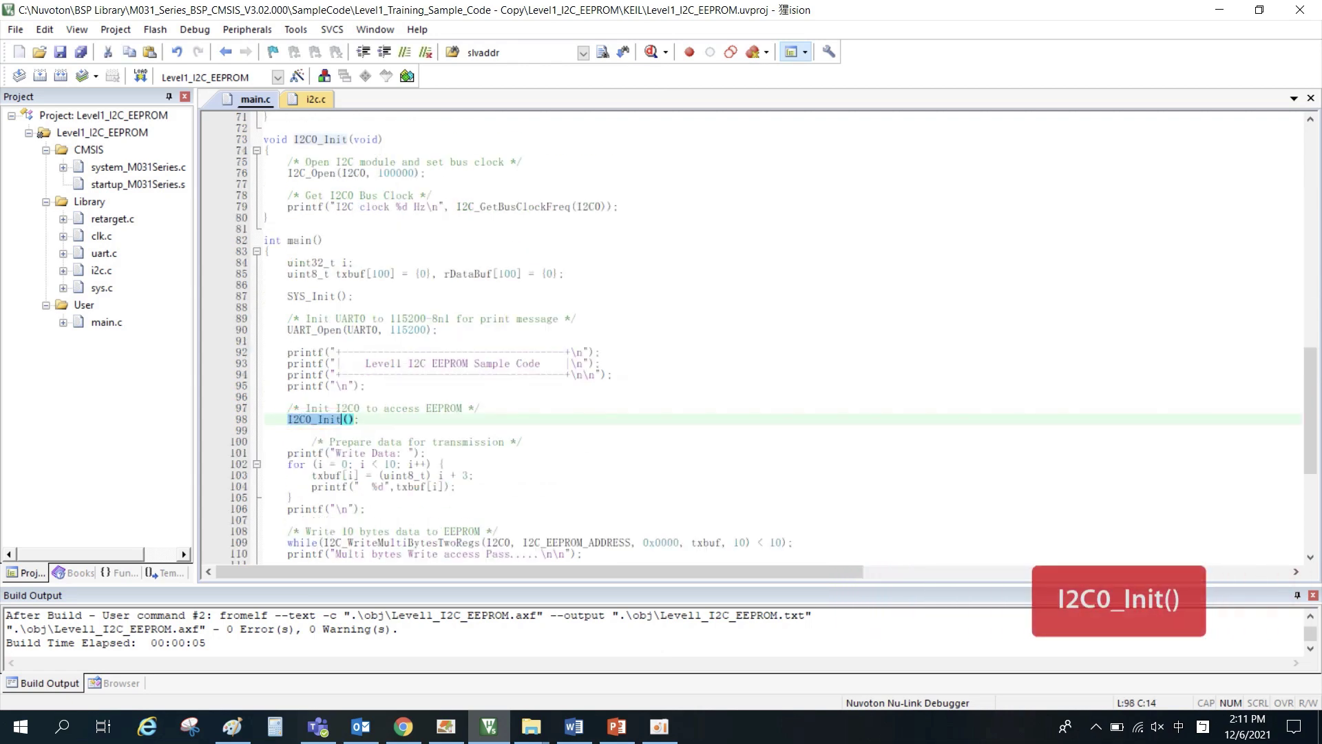
pyautogui.rightClick(302, 419)
pyautogui.click(393, 184)
# Step: Highlight I2C_Open and its I2C0 and 100000 bus clock arguments on line 76
pyautogui.click(310, 296)
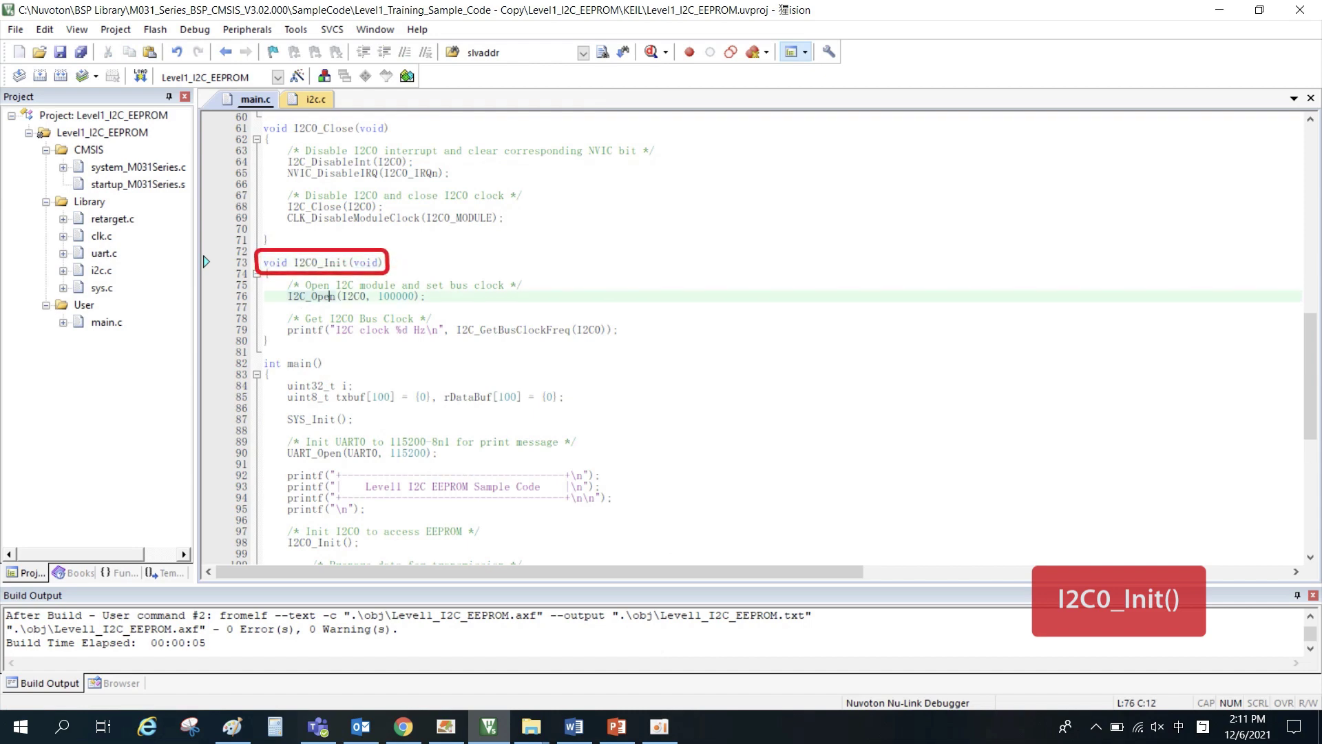
pyautogui.doubleClick(311, 297)
pyautogui.doubleClick(353, 297)
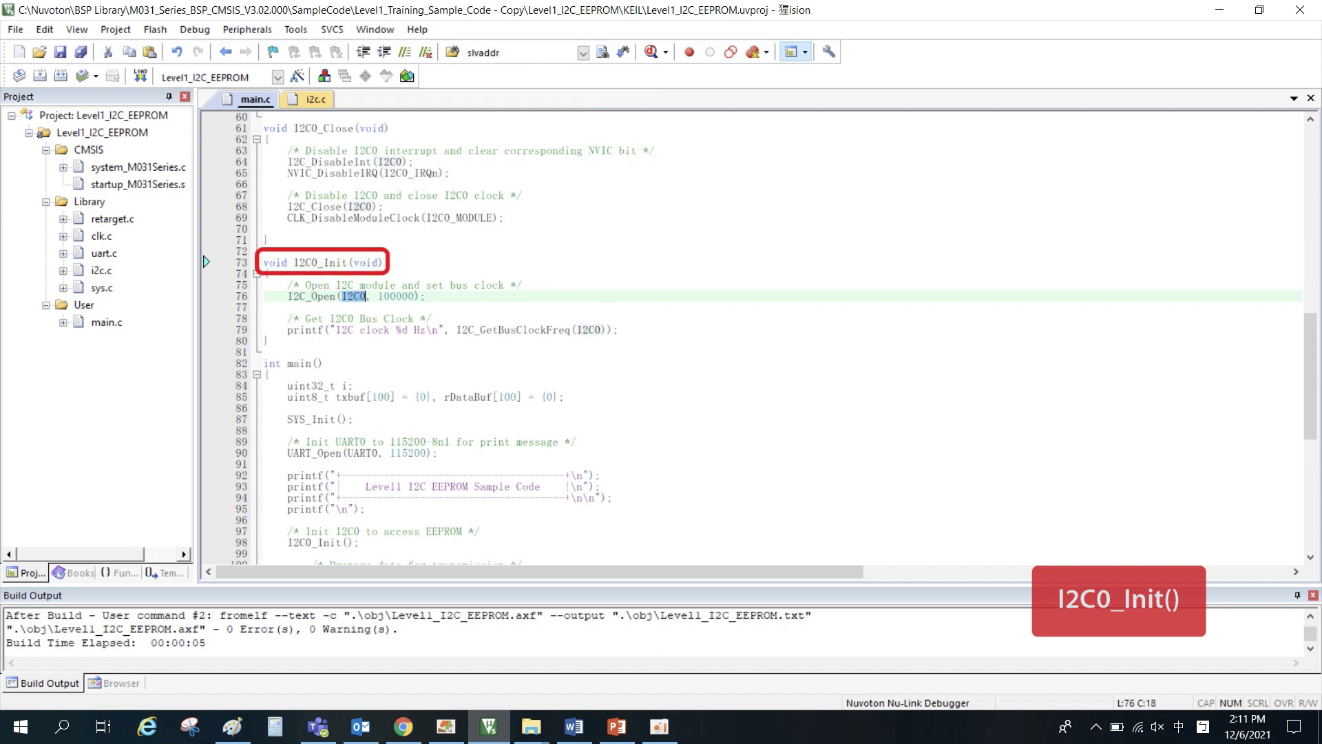
pyautogui.doubleClick(397, 296)
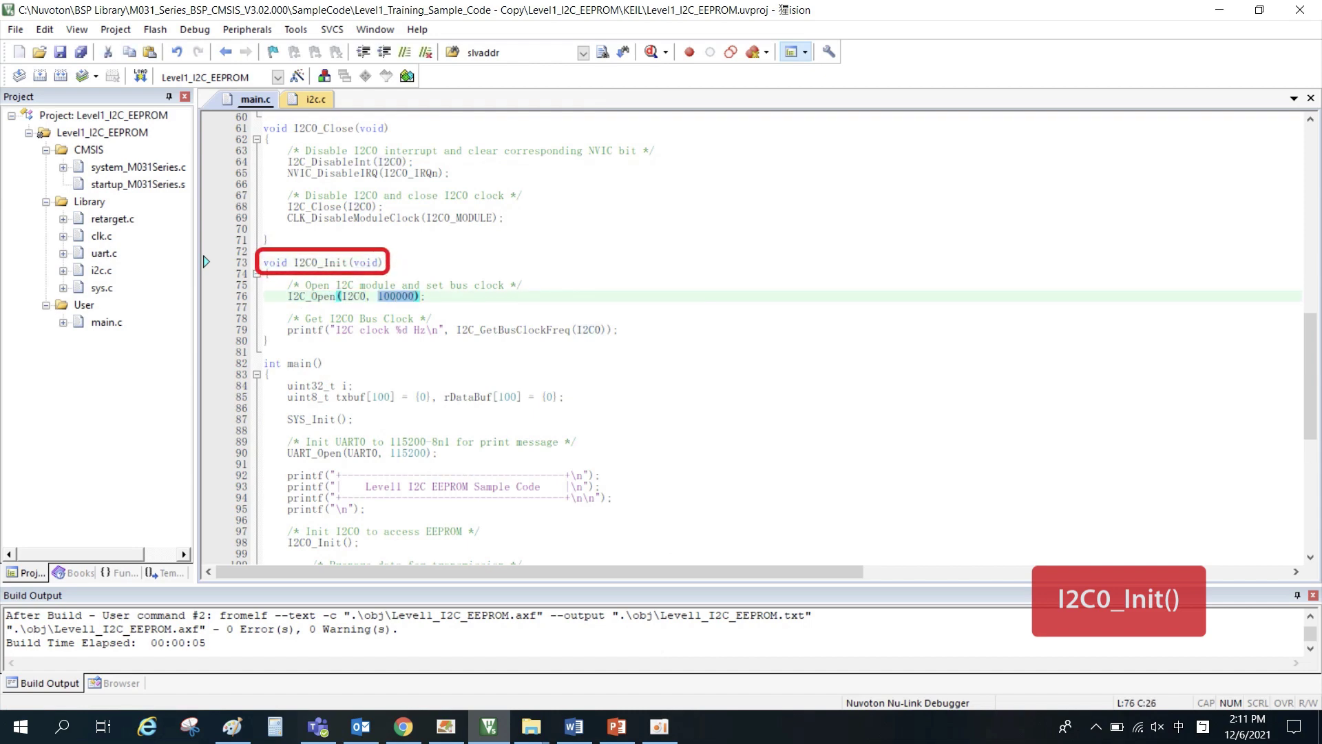
pyautogui.scroll(-7, 724, 341)
# Step: Point out the write-data loop and the I2C_WriteMultiBytesTwoRegs call on line 109
pyautogui.click(374, 353)
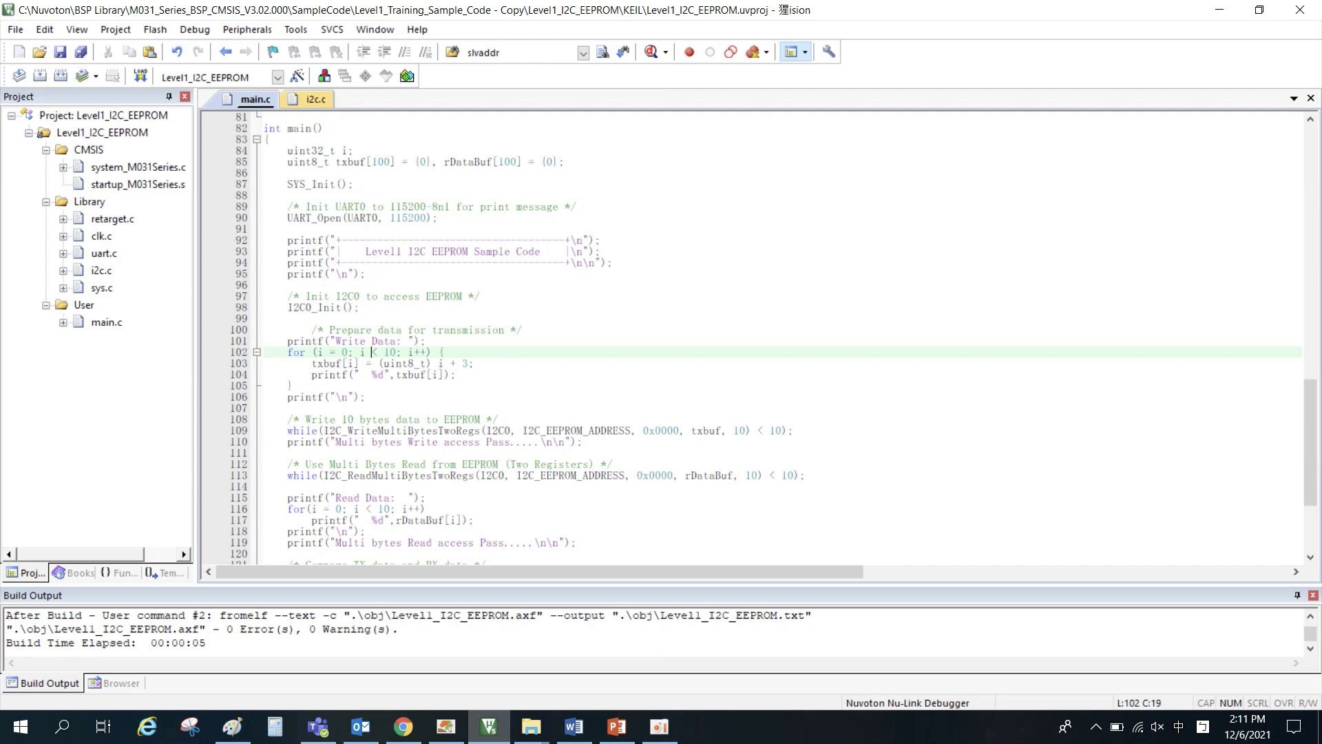
pyautogui.doubleClick(403, 430)
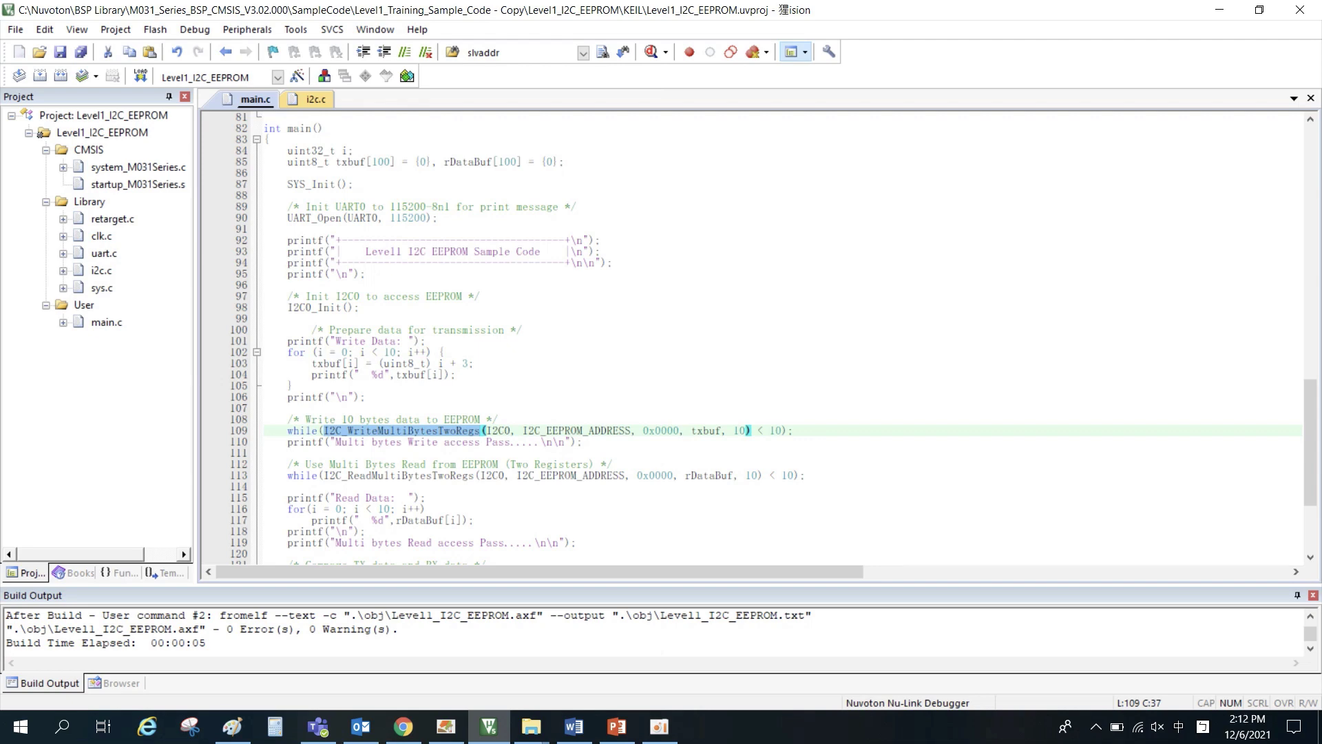
pyautogui.rightClick(403, 433)
# Step: Open the I2C_WriteMultiBytesTwoRegs definition and highlight I2C_WAIT_READY and the I2C_GET_STATUS check
pyautogui.click(540, 195)
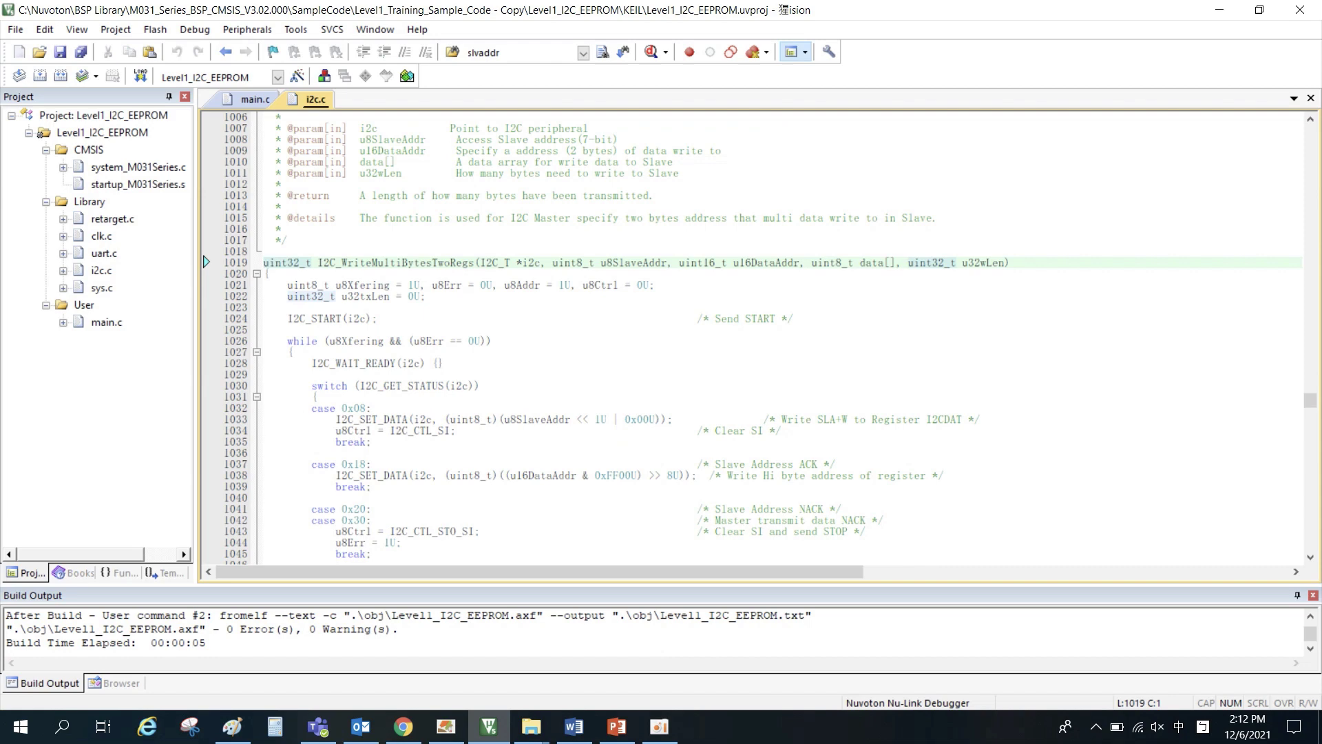
pyautogui.scroll(-1, 753, 337)
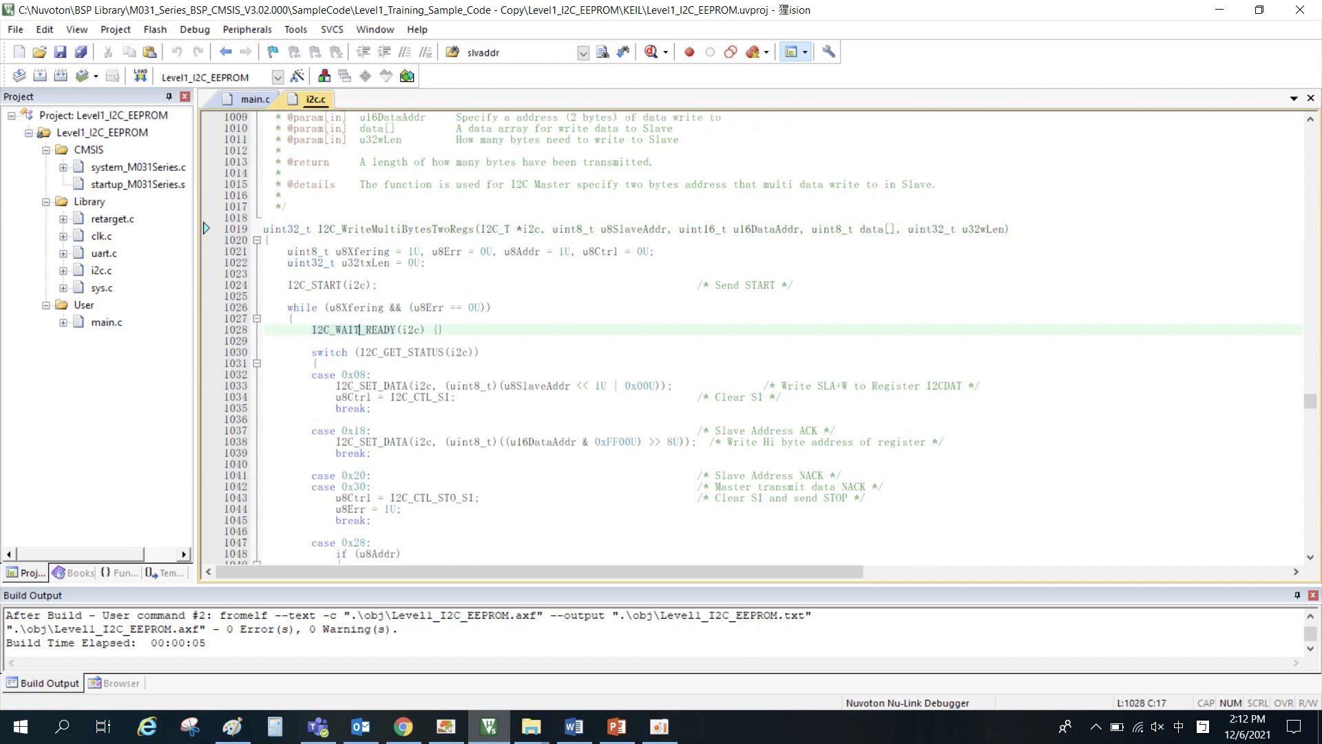
pyautogui.moveTo(313, 328); pyautogui.dragTo(404, 329)
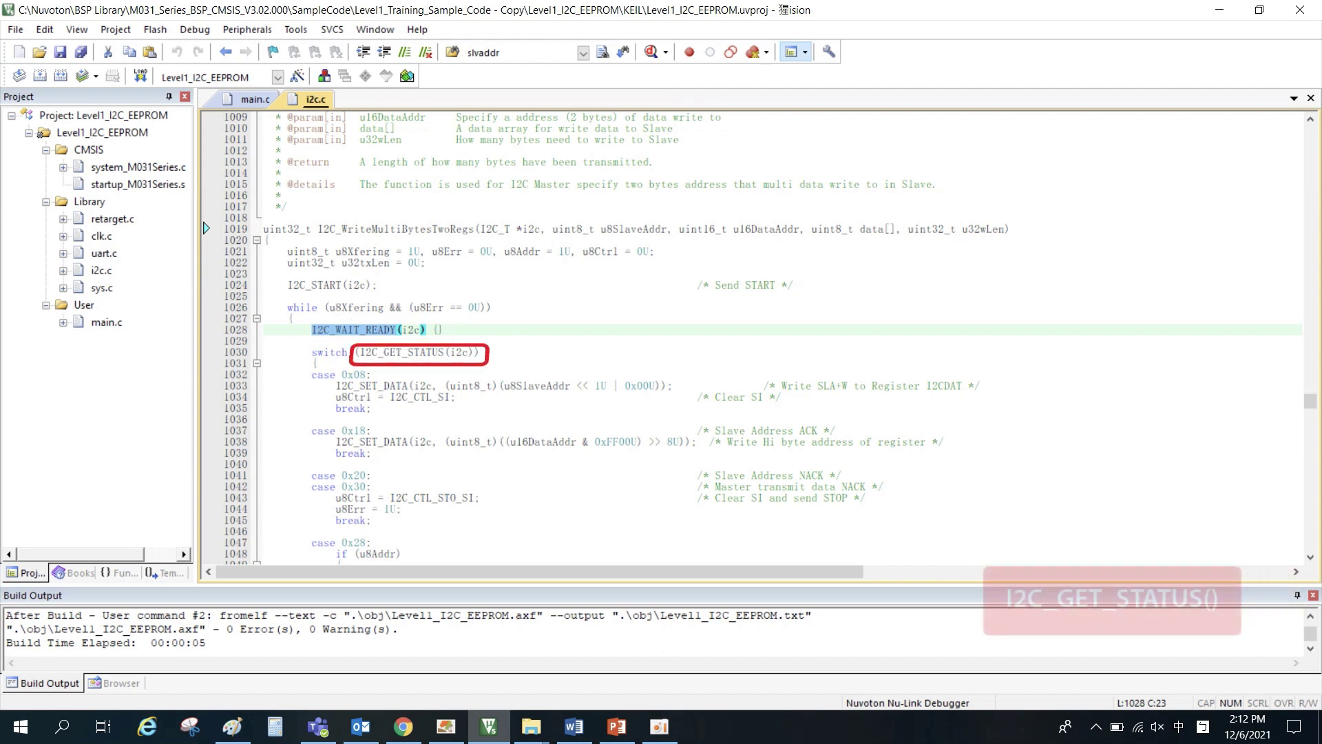
pyautogui.moveTo(359, 353); pyautogui.dragTo(474, 353)
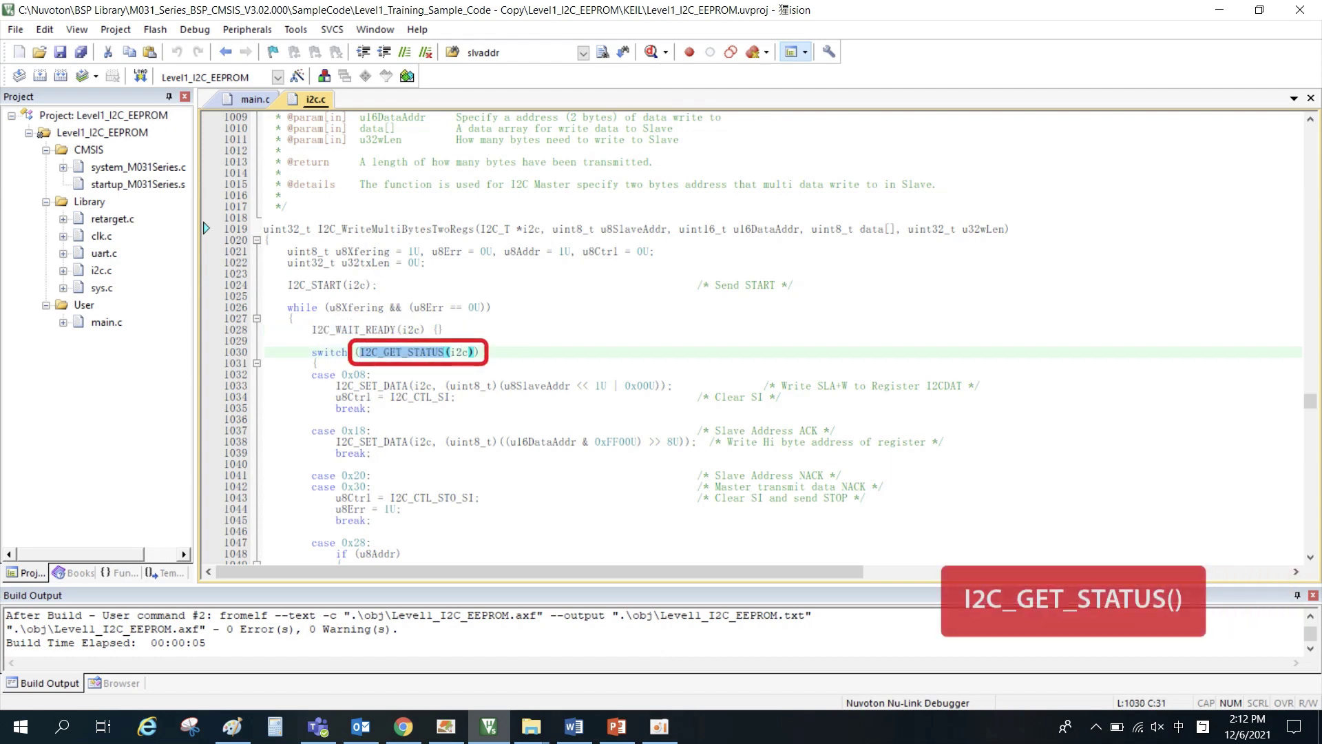
pyautogui.scroll(-1, 753, 338)
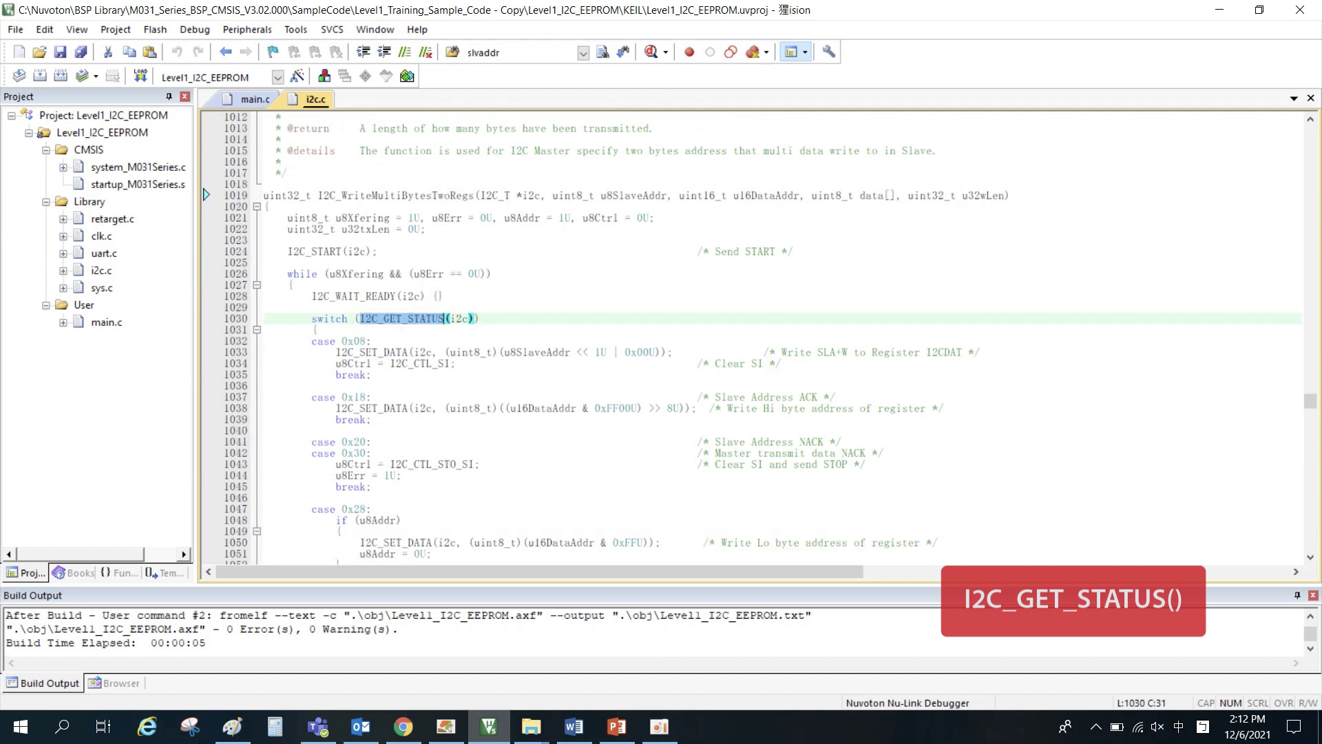
# Step: Point out the 0x08 status case and the returned u32txLen byte count
pyautogui.doubleClick(353, 341)
pyautogui.scroll(-3, 353, 342)
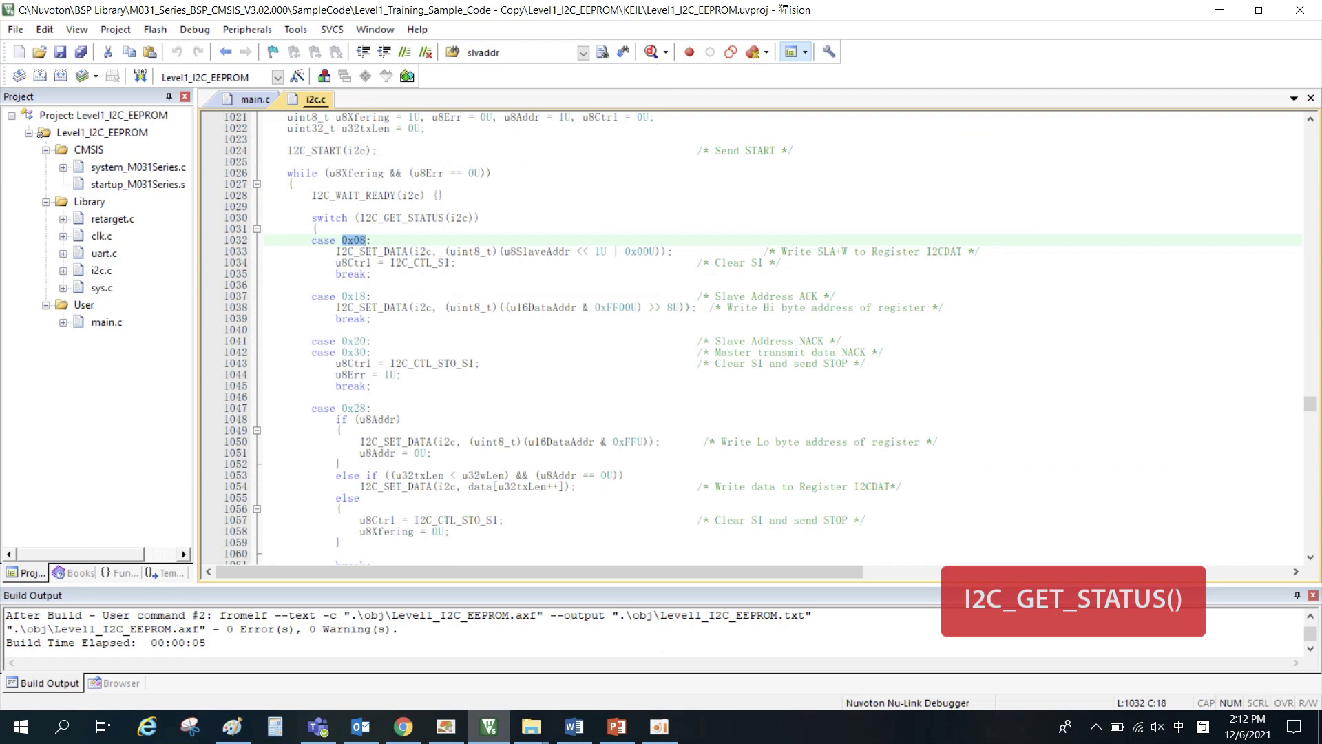
pyautogui.scroll(-1, 752, 338)
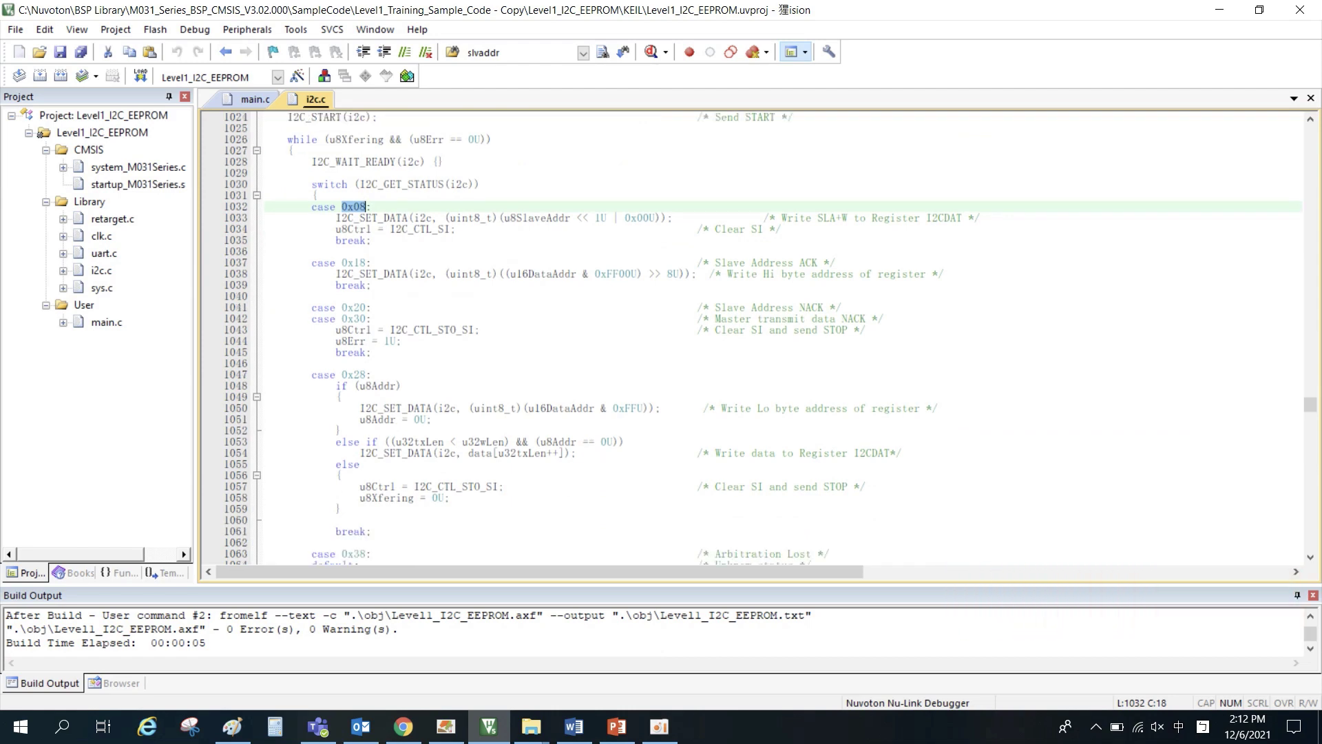
pyautogui.scroll(-1, 752, 338)
pyautogui.scroll(-7, 753, 339)
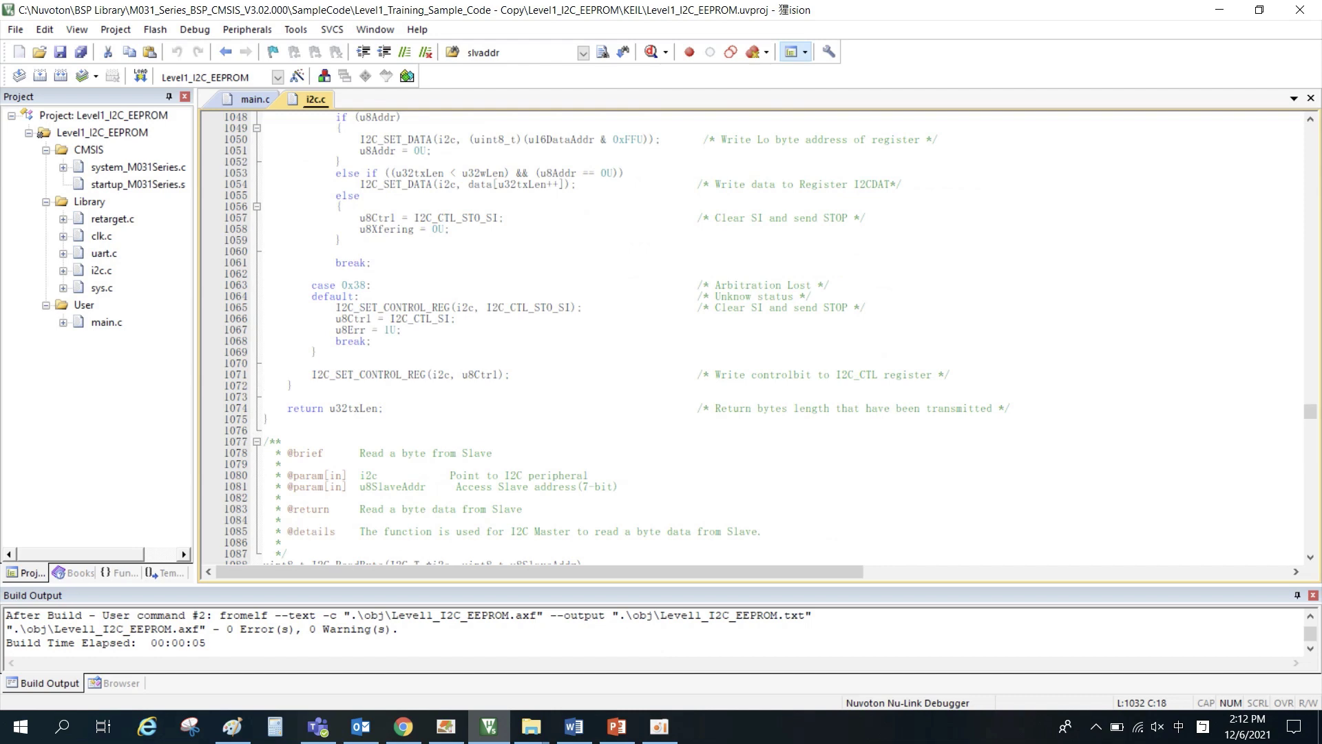
pyautogui.click(264, 397)
pyautogui.click(353, 409)
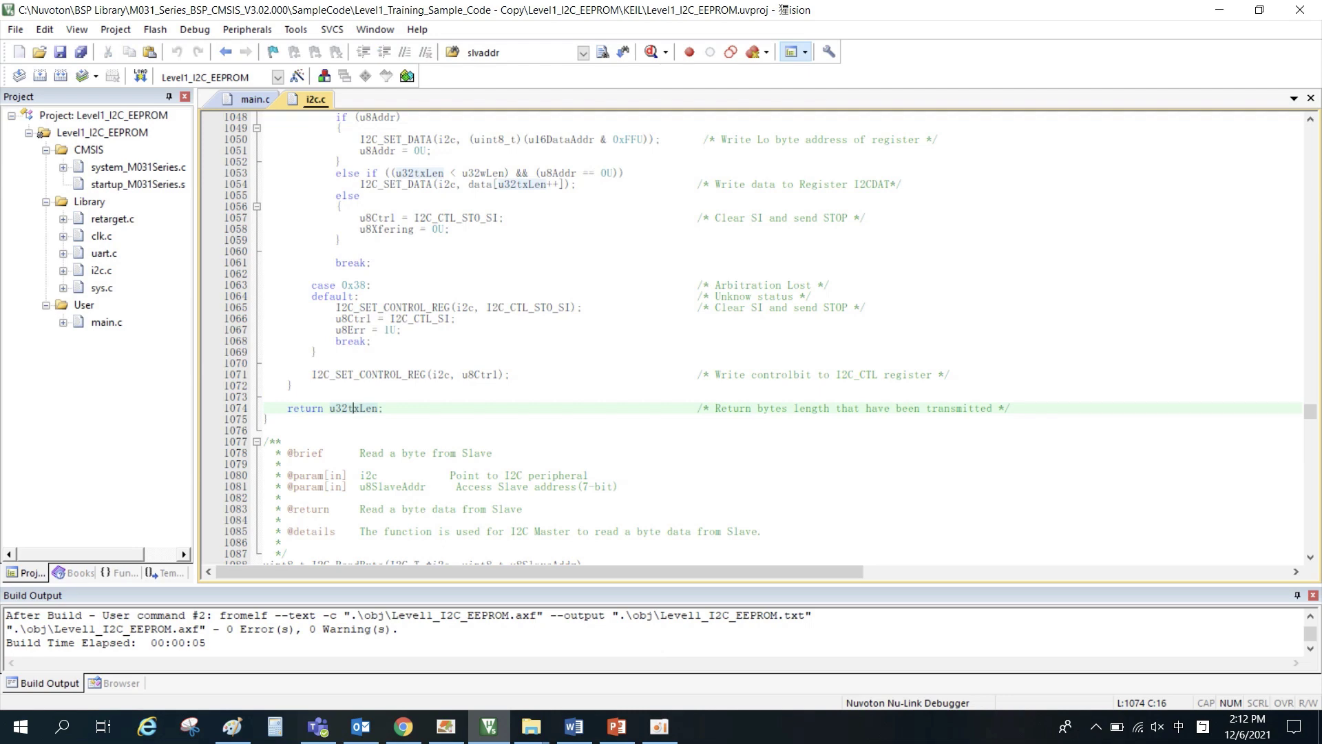
pyautogui.hotkey('ctrl', '-')
pyautogui.scroll(-2, 766, 336)
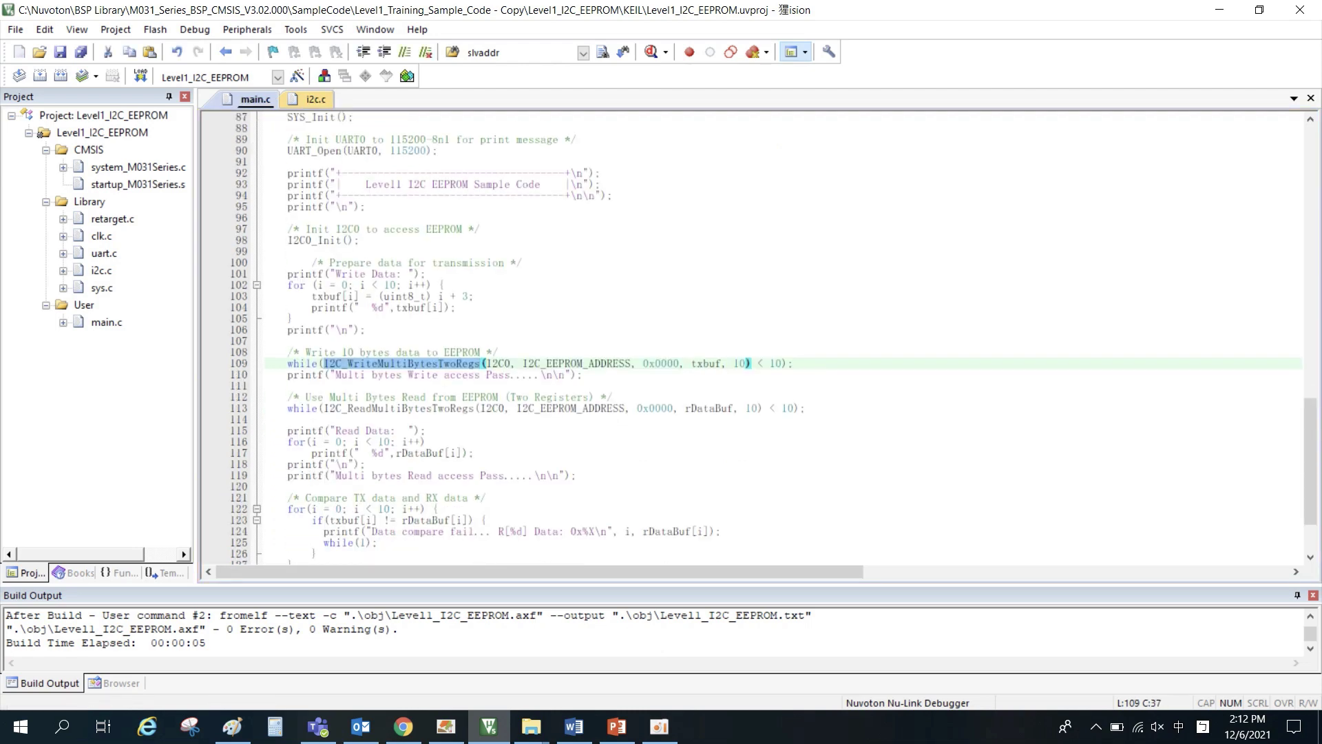
pyautogui.scroll(-1, 764, 336)
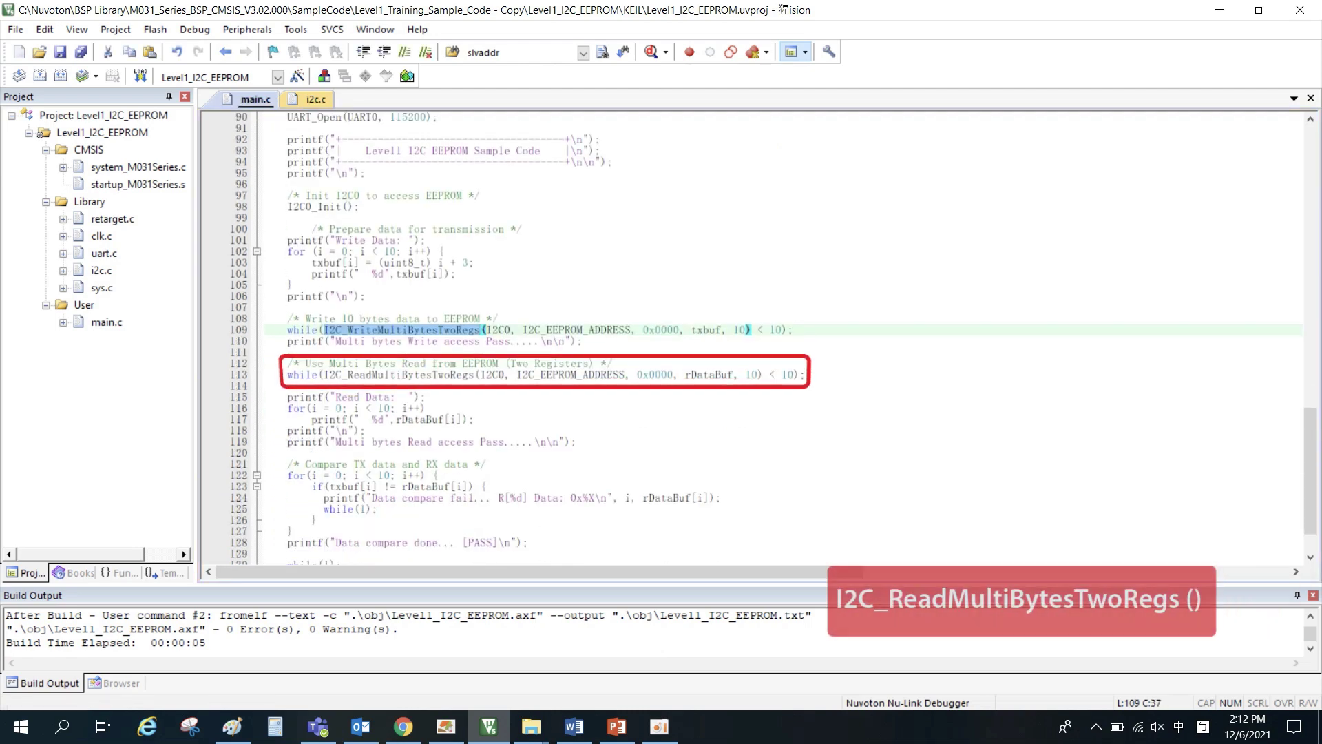
pyautogui.click(375, 374)
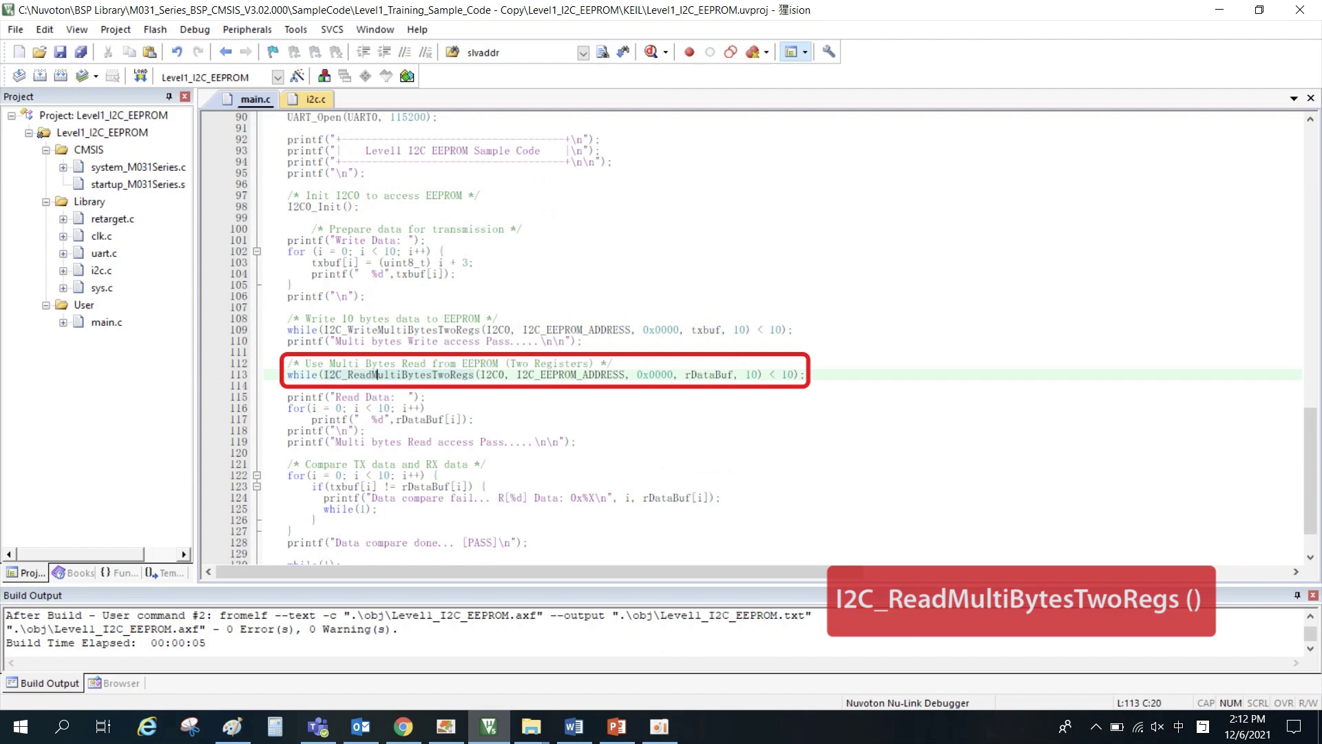
pyautogui.doubleClick(376, 374)
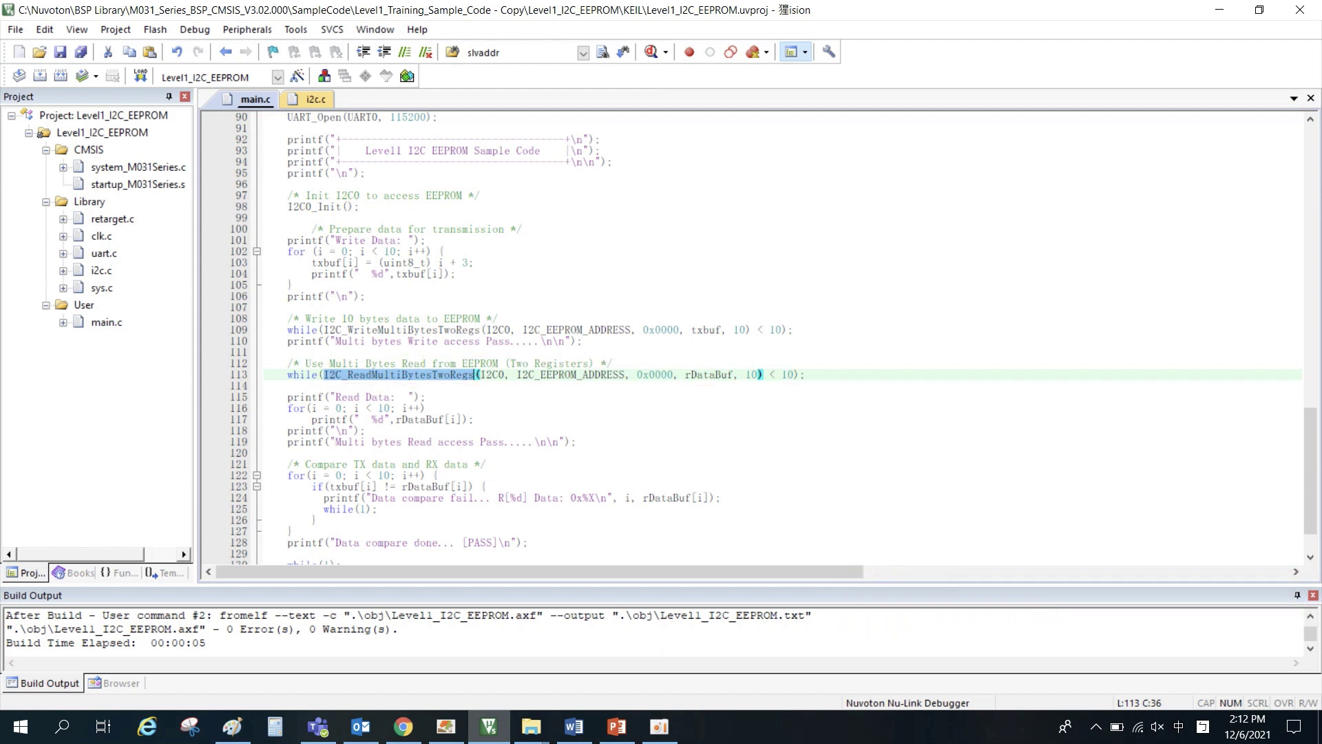
pyautogui.scroll(-1, 387, 453)
pyautogui.click(388, 453)
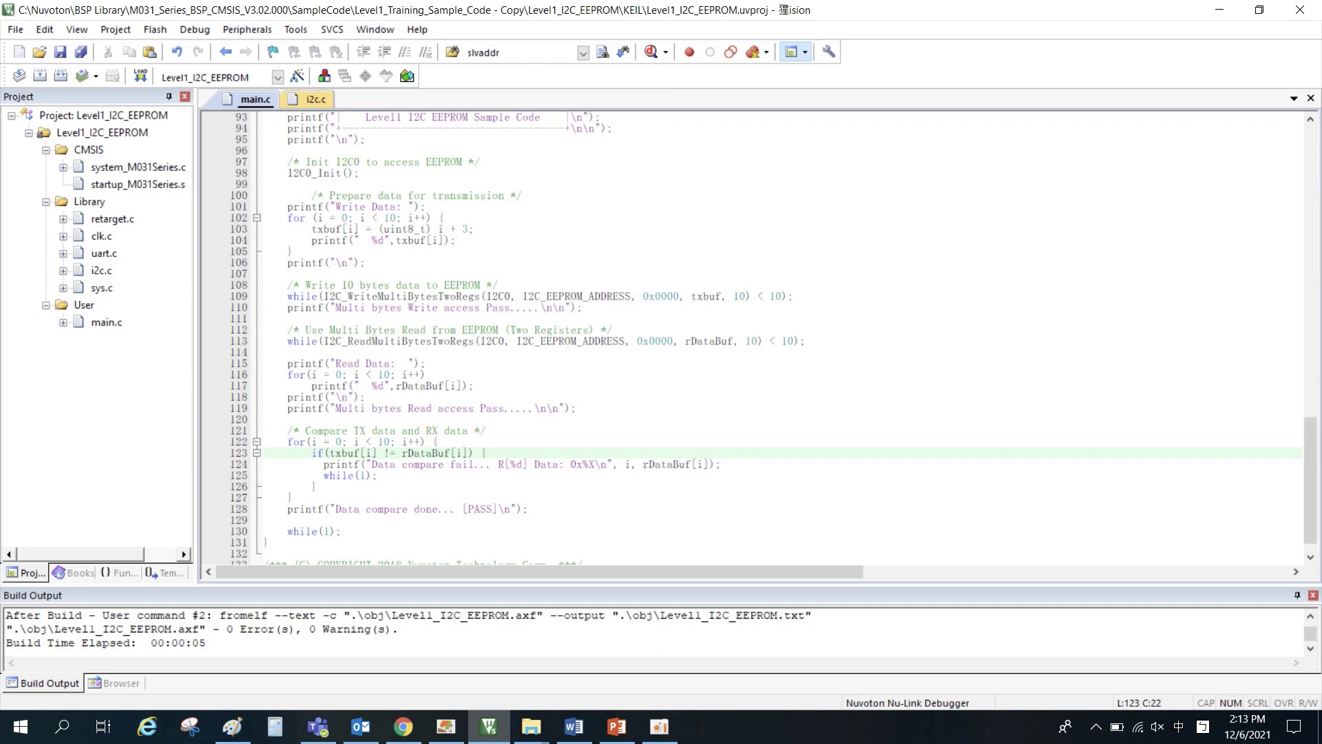
pyautogui.scroll(-1, 538, 486)
pyautogui.click(538, 486)
pyautogui.moveTo(463, 486); pyautogui.dragTo(497, 487)
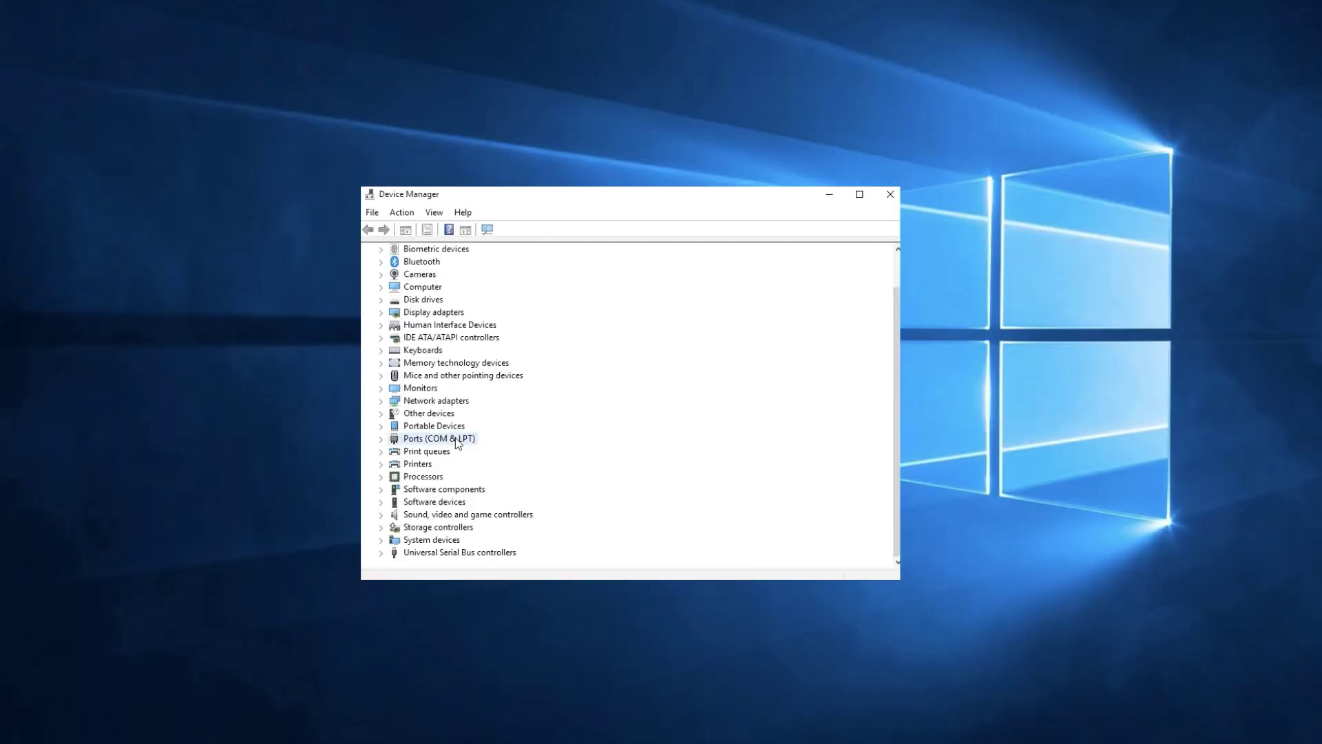
# Step: Expand Ports (COM & LPT) and select the Nu-Link2 Virtual Com Port to note its COM number
pyautogui.click(383, 439)
pyautogui.click(537, 452)
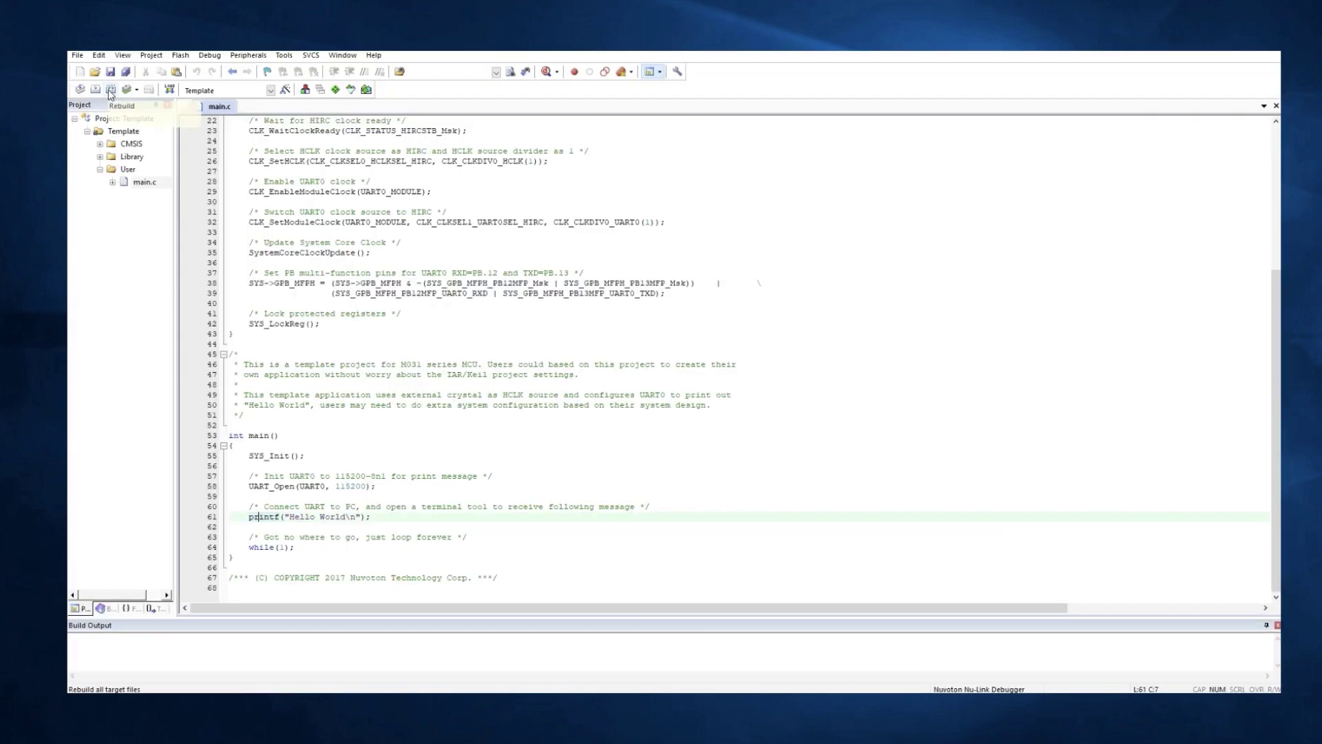
pyautogui.click(109, 91)
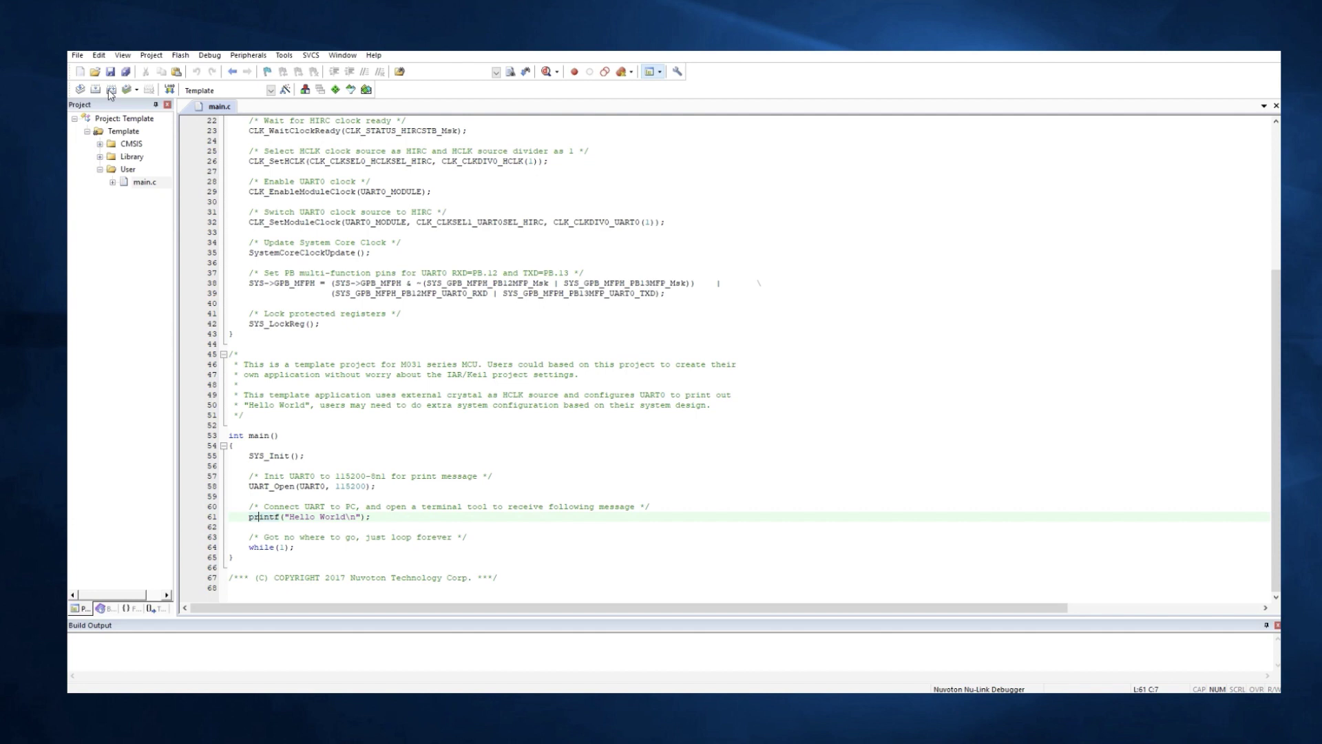
# Step: Rebuild the Template project with 0 errors and download it to the chip's flash
pyautogui.click(108, 90)
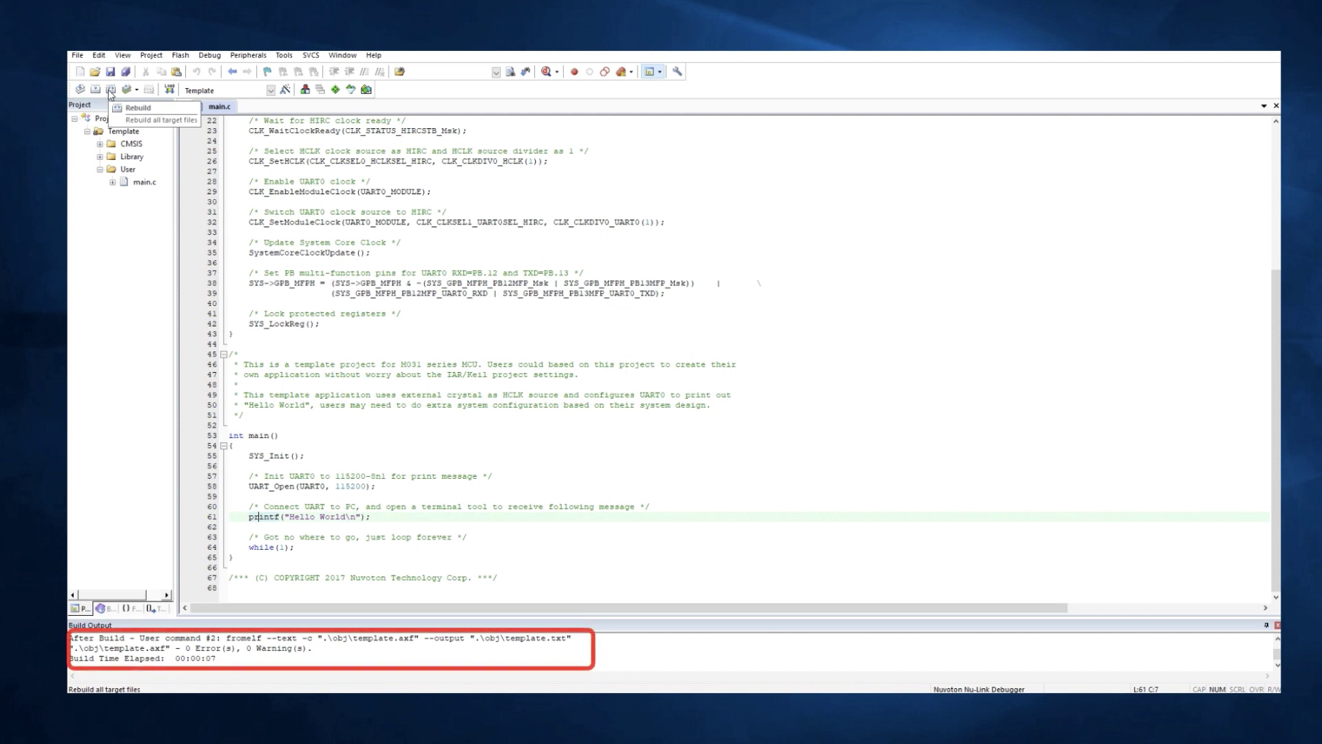
pyautogui.click(171, 92)
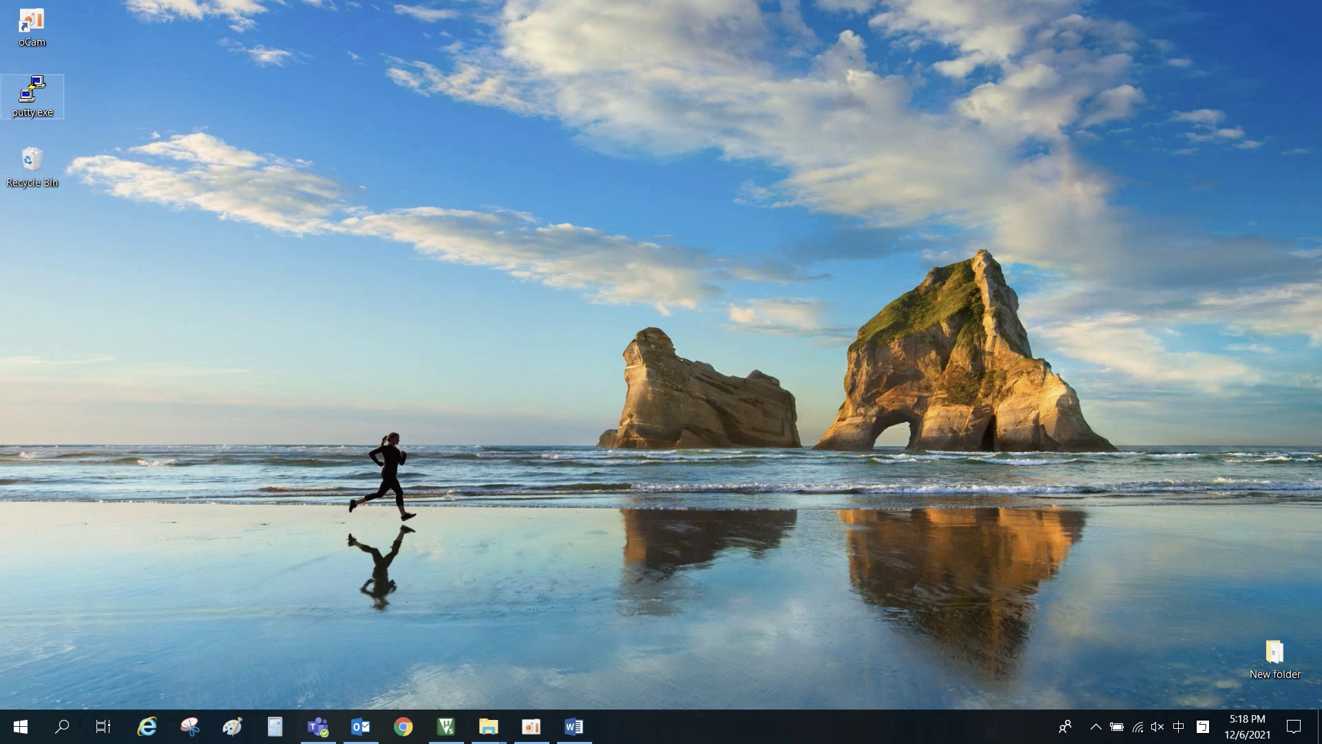
# Step: Launch PuTTY for a serial session and begin replacing the 9600 speed value
pyautogui.press('Return')
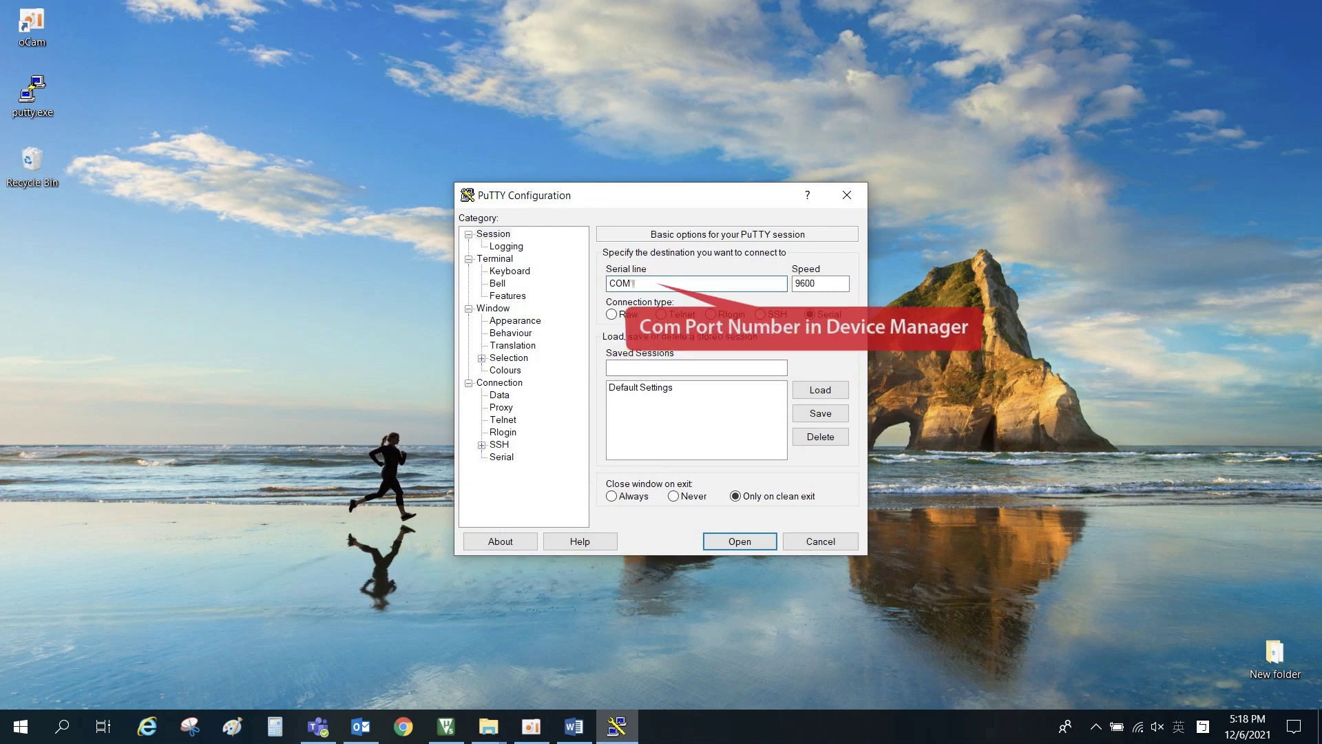
pyautogui.press('Tab')
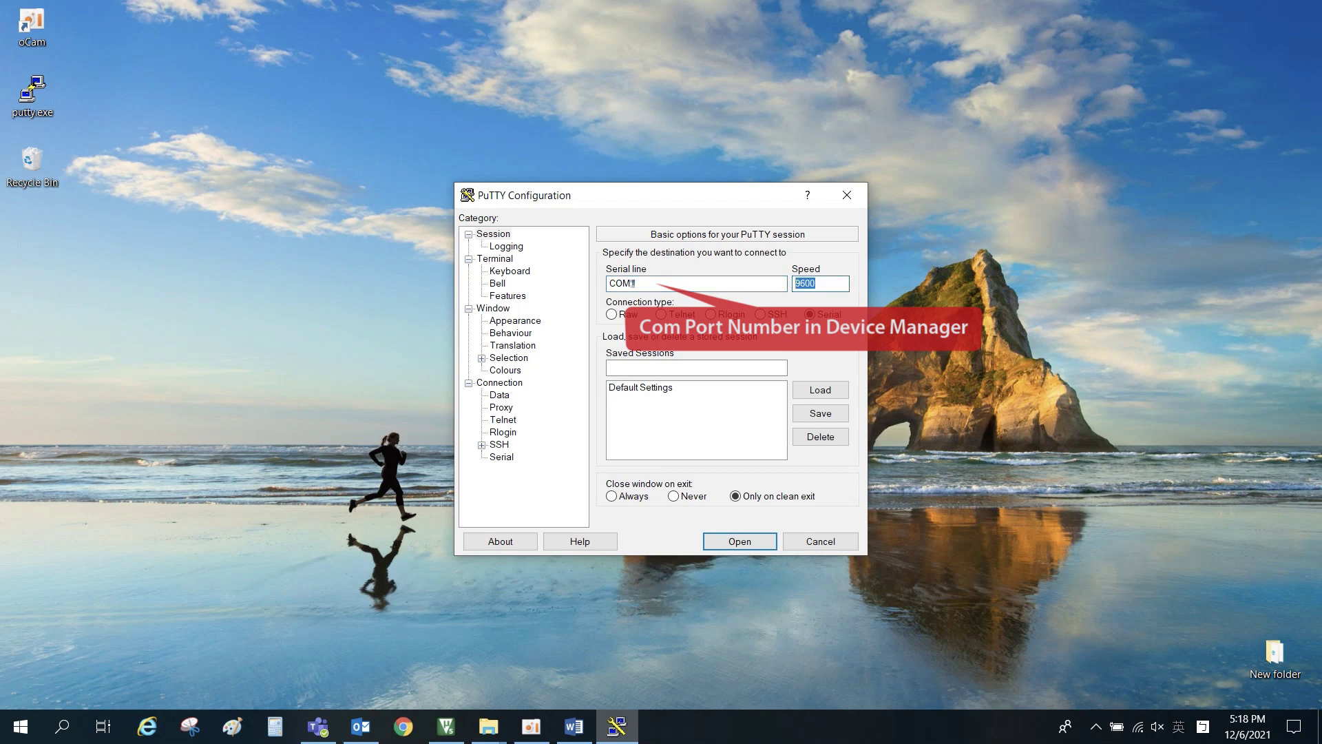
pyautogui.write('11')
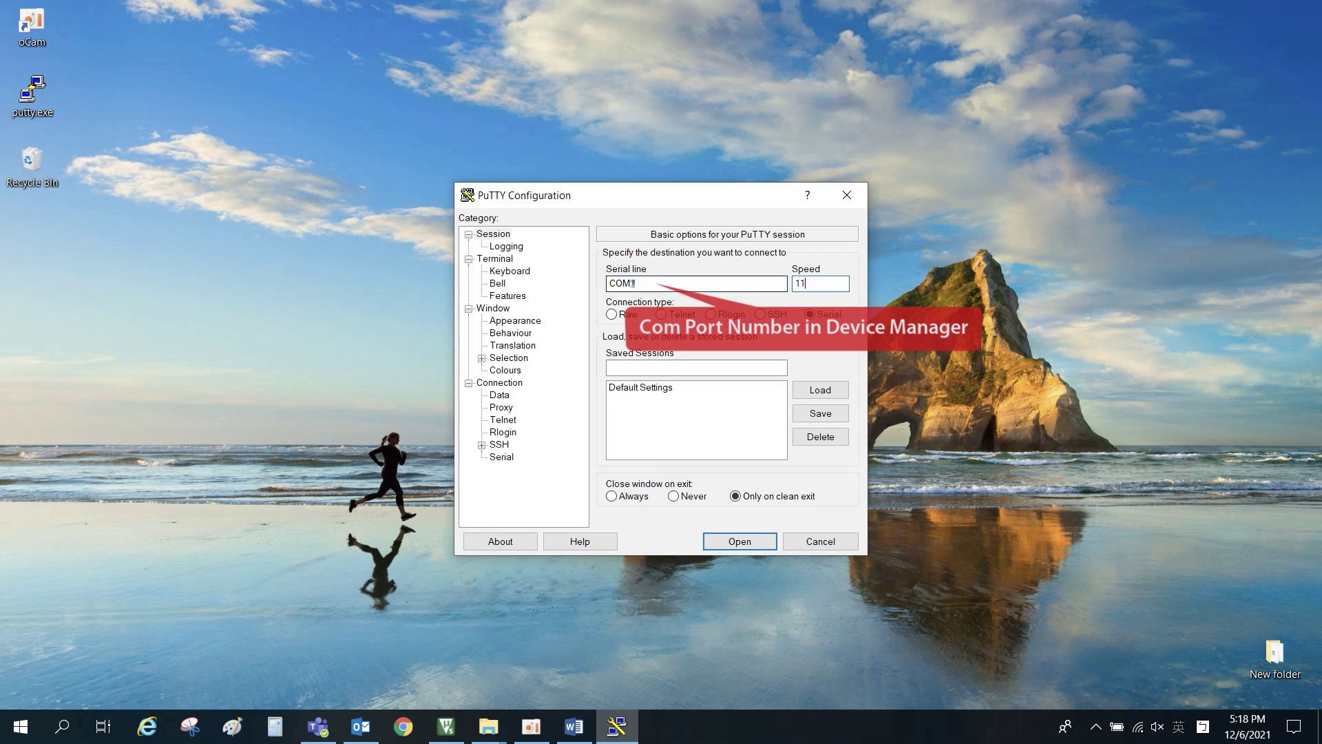
pyautogui.write('5200')
# Step: Open the COM3 serial session at 115200 baud and move the terminal toward the screen centre
pyautogui.press('Return')
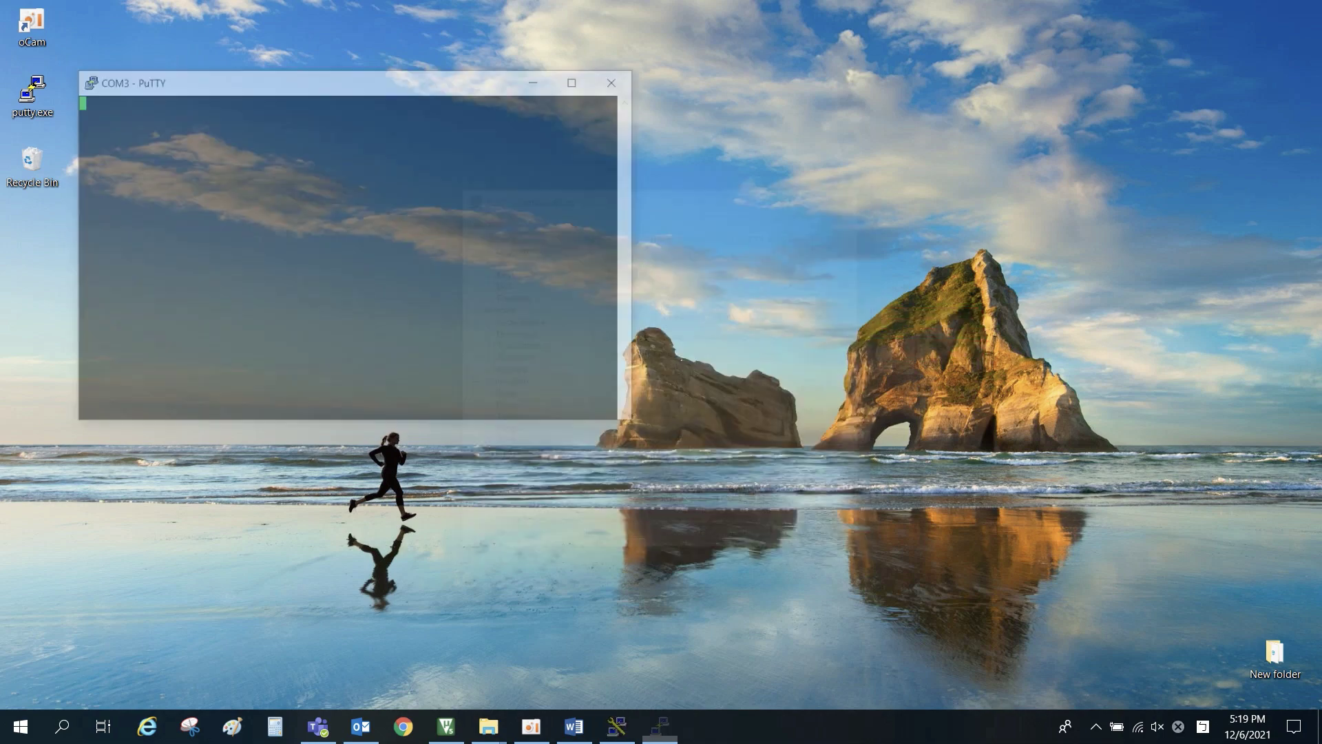
pyautogui.moveTo(310, 79)
pyautogui.mouseDown()
pyautogui.moveTo(659, 129)
pyautogui.moveTo(647, 153)
pyautogui.mouseUp()
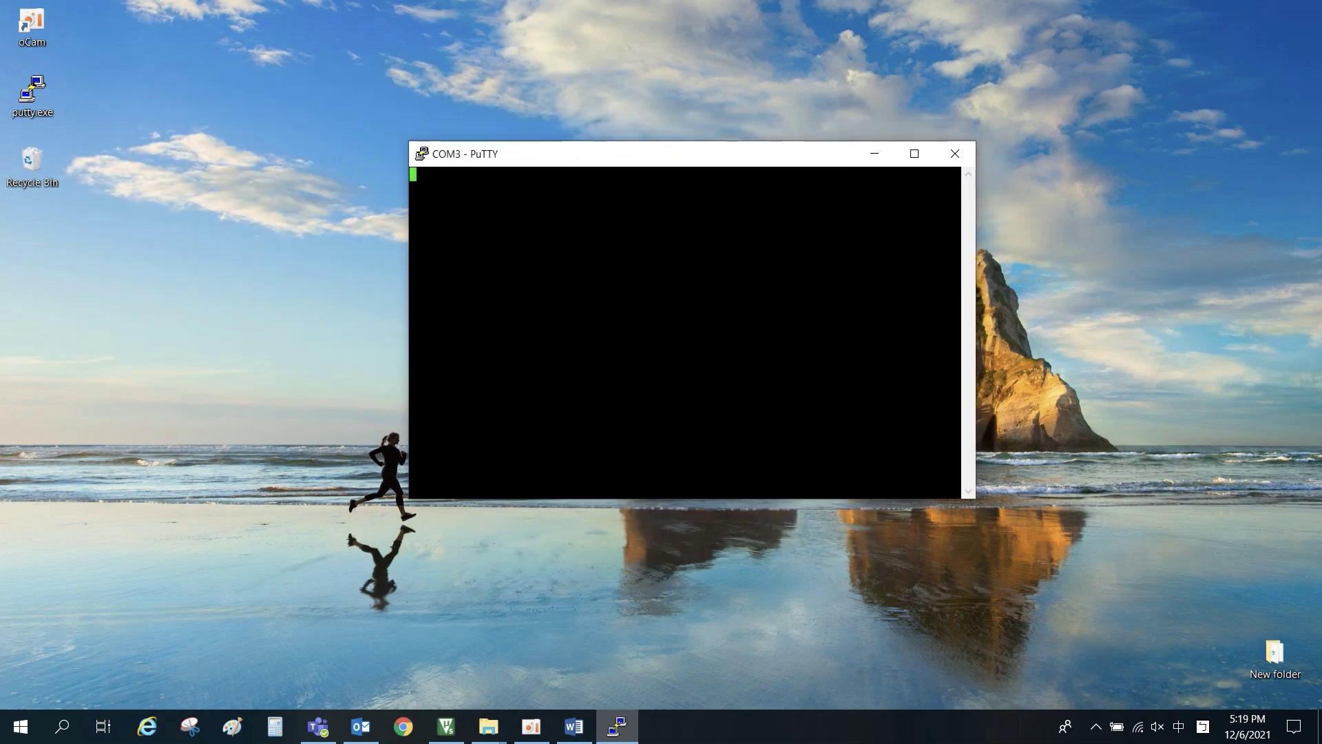